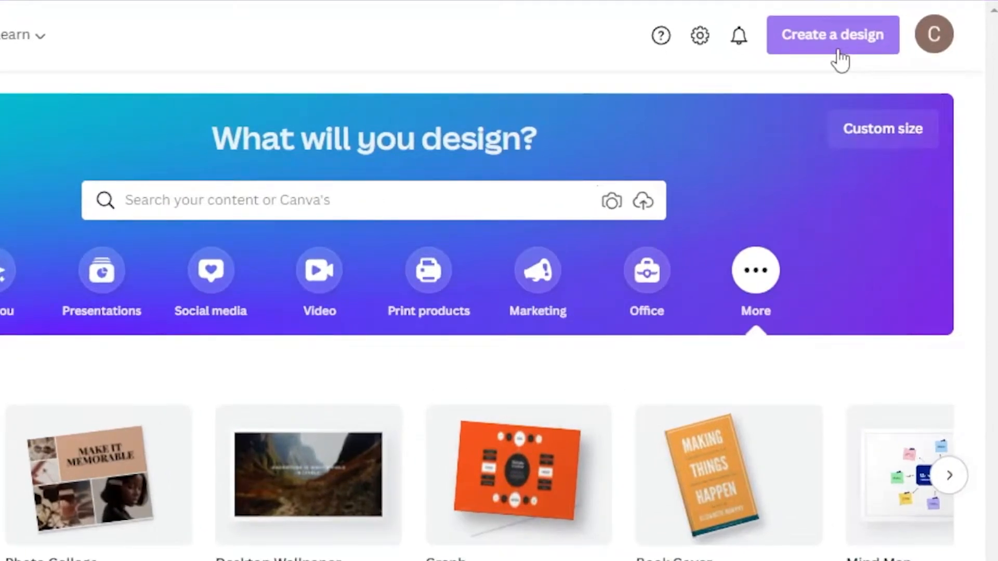
# Create a new custom-size design measuring 1000 × 1000 px.
pyautogui.click(838, 50)
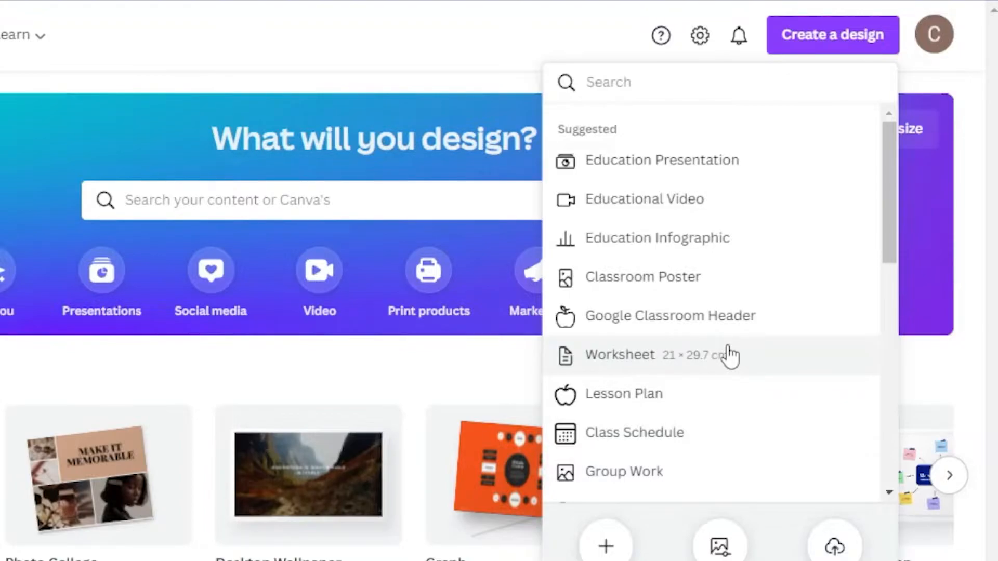
pyautogui.click(606, 544)
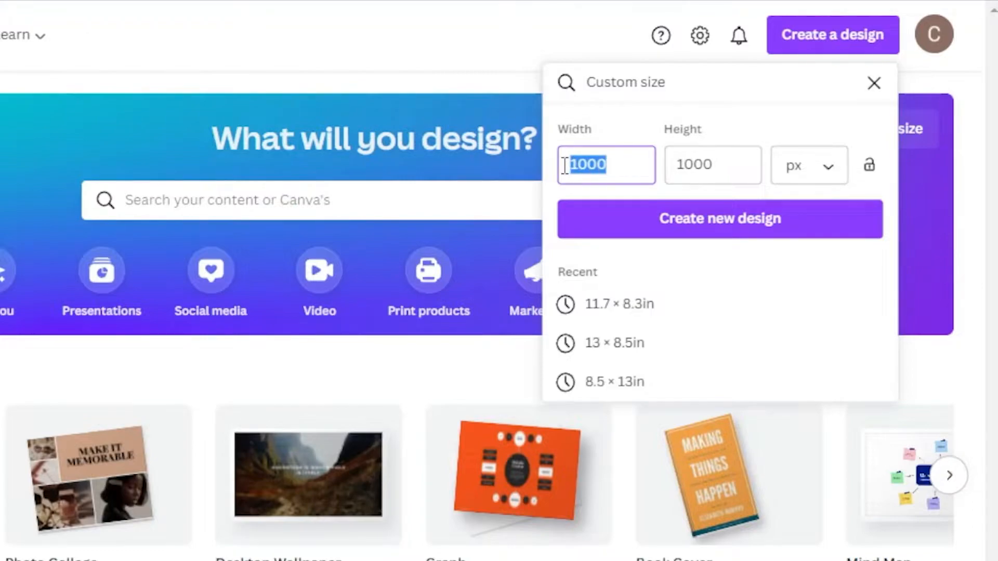
pyautogui.write('50')
pyautogui.write('50')
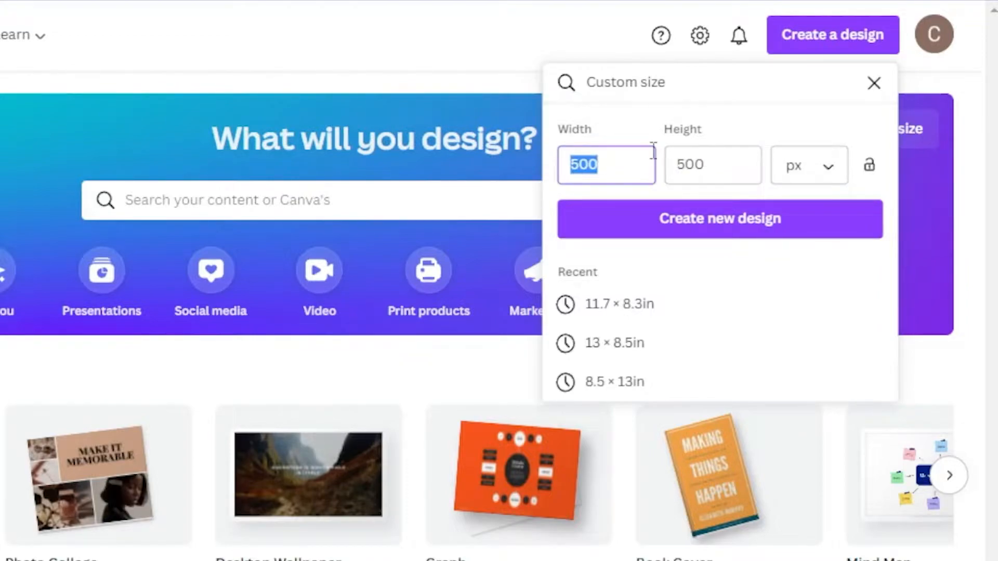
pyautogui.write('1000')
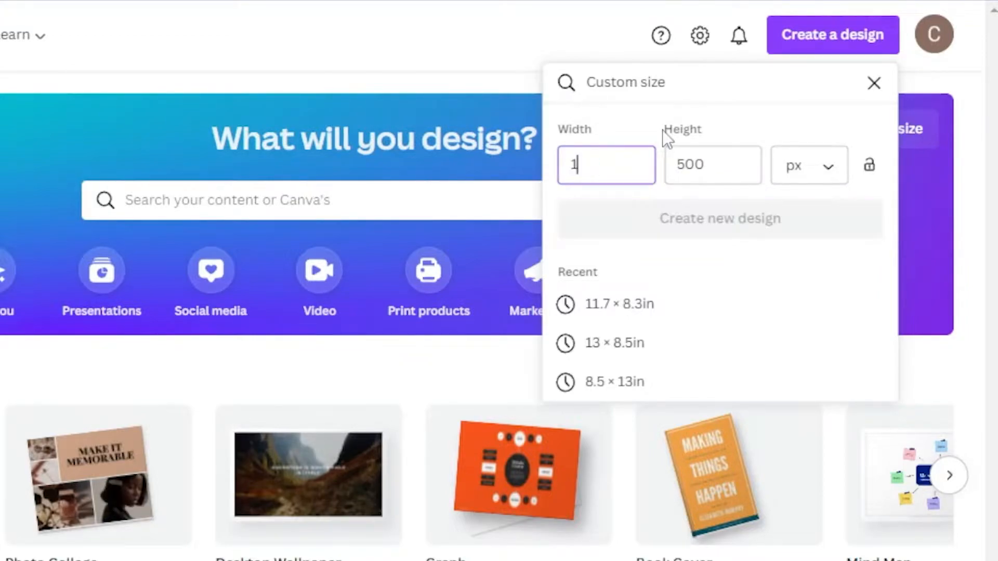
pyautogui.press('Tab')
pyautogui.write('1000')
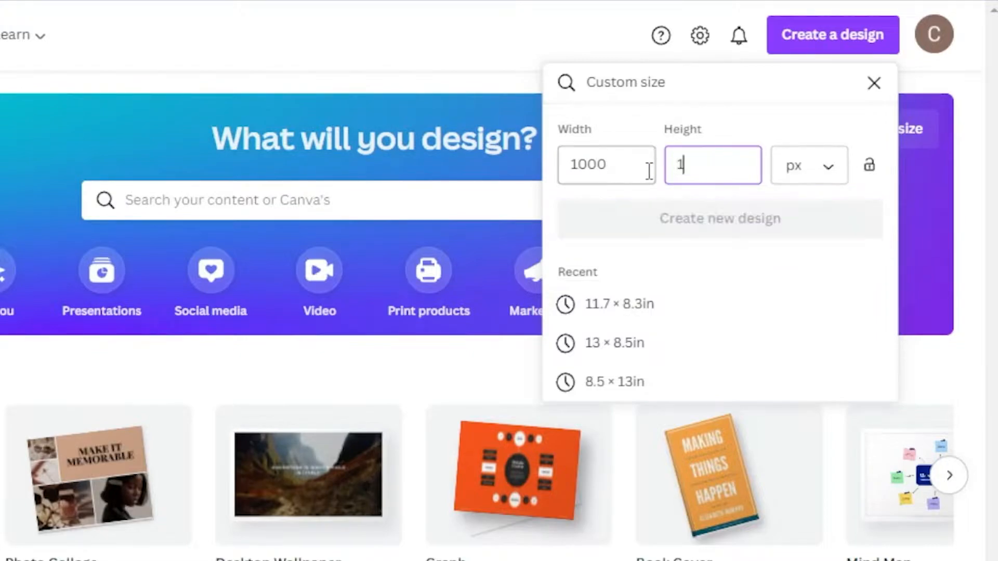
pyautogui.click(832, 165)
pyautogui.click(788, 118)
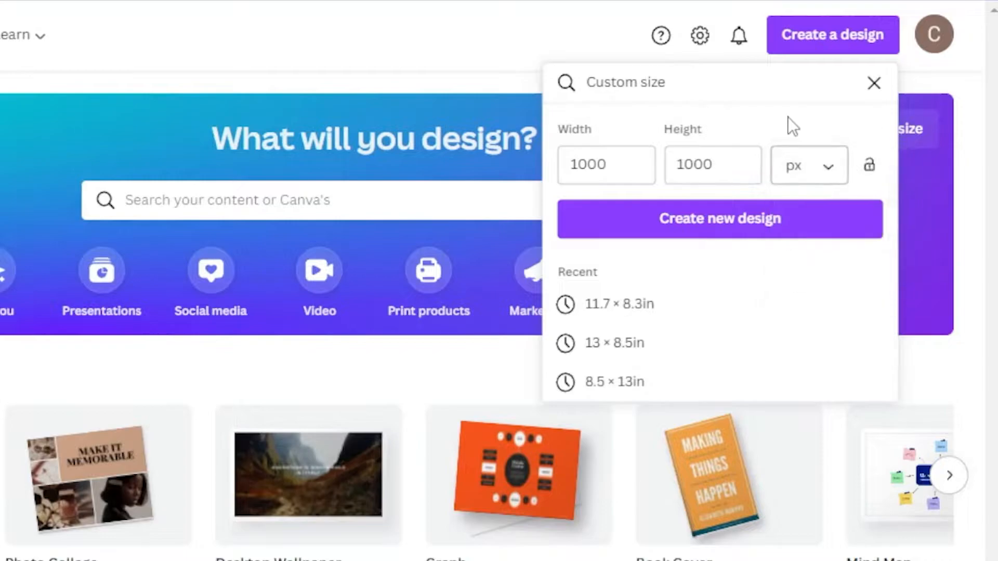
pyautogui.click(707, 231)
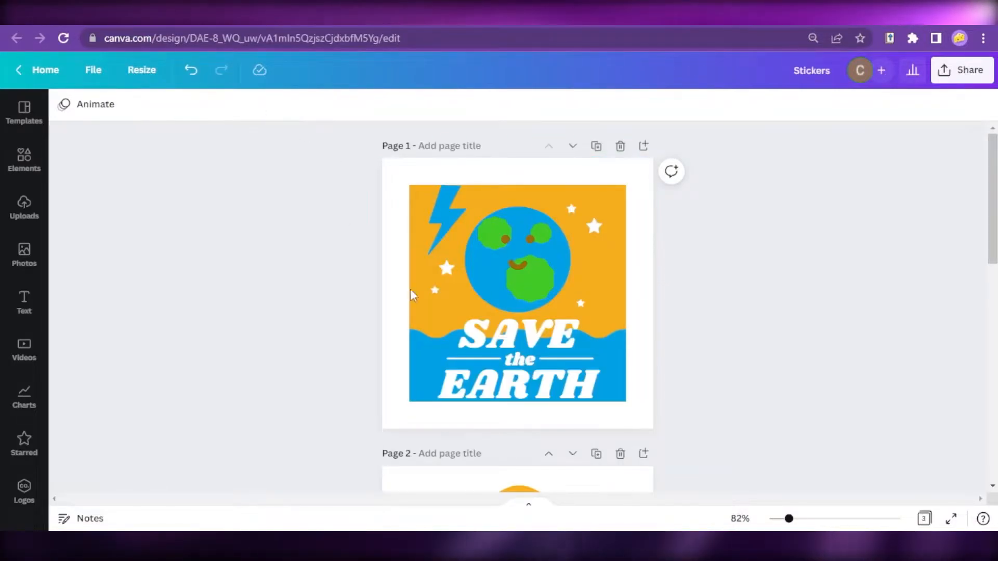
# Look through the three pages of the Stickers design to examine the example sticker artwork.
pyautogui.scroll(-4, 708, 313)
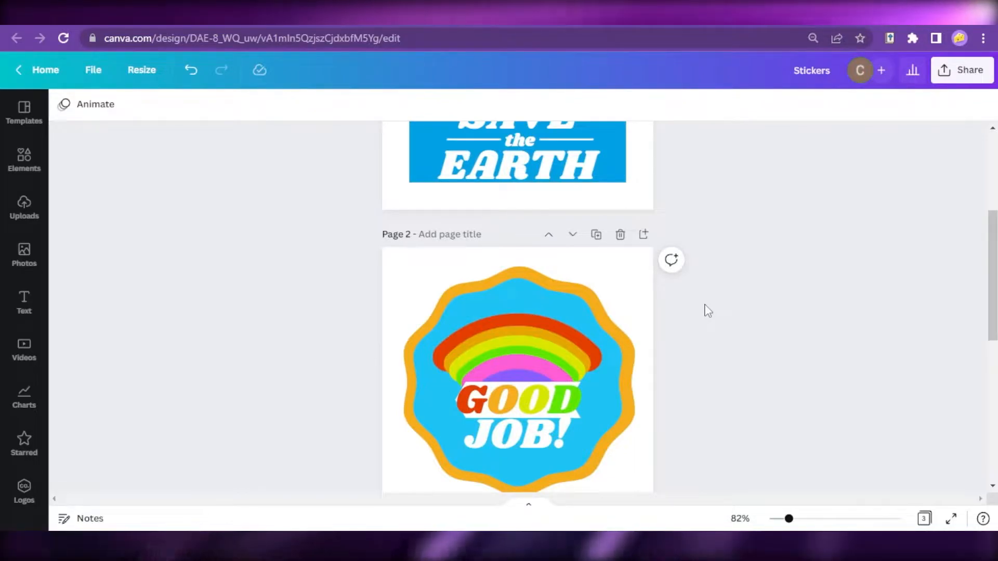
pyautogui.scroll(-3, 706, 311)
pyautogui.scroll(-5, 722, 361)
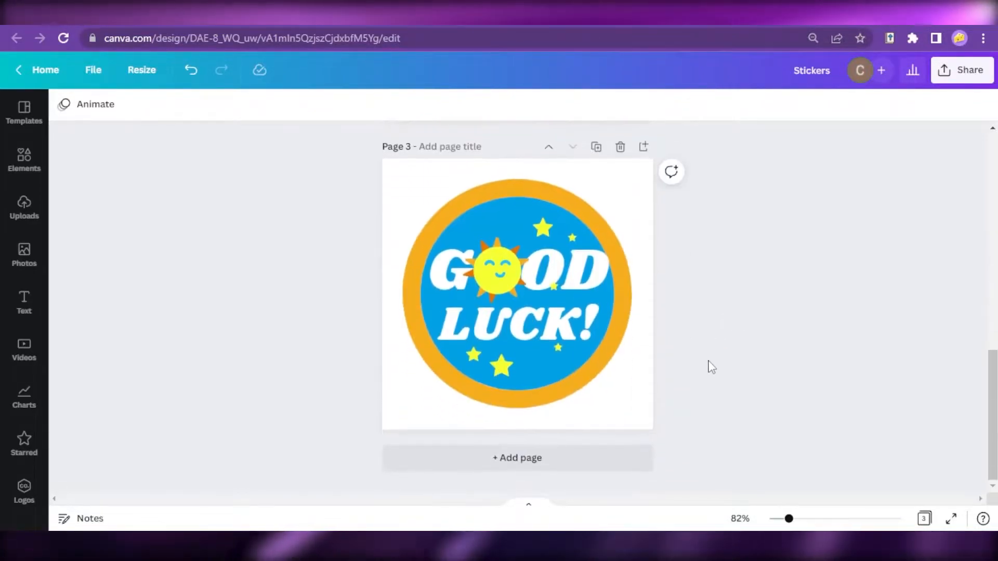
pyautogui.scroll(10, 698, 367)
pyautogui.scroll(2, 712, 358)
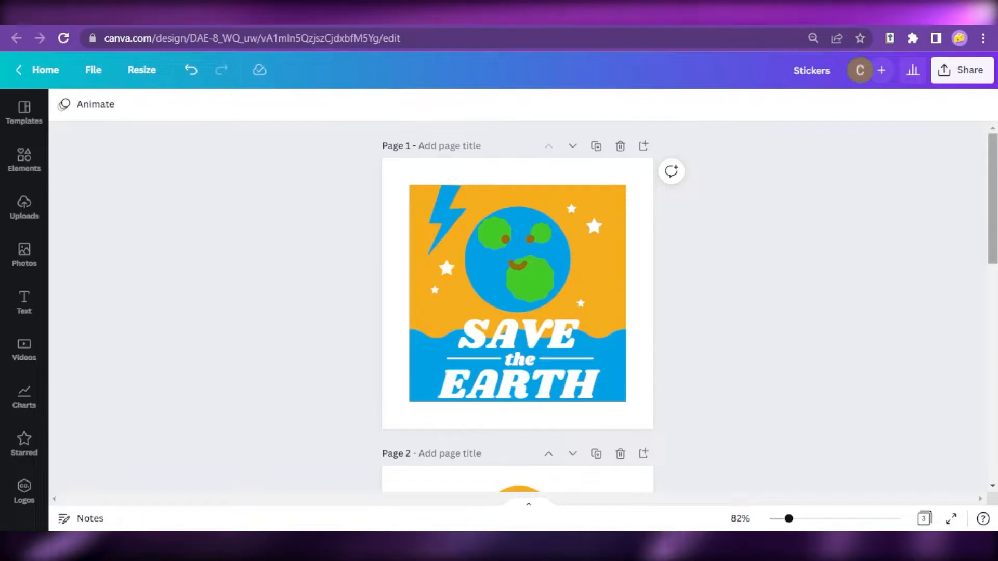
pyautogui.scroll(-6, 728, 345)
pyautogui.scroll(6, 518, 307)
pyautogui.scroll(-12, 517, 306)
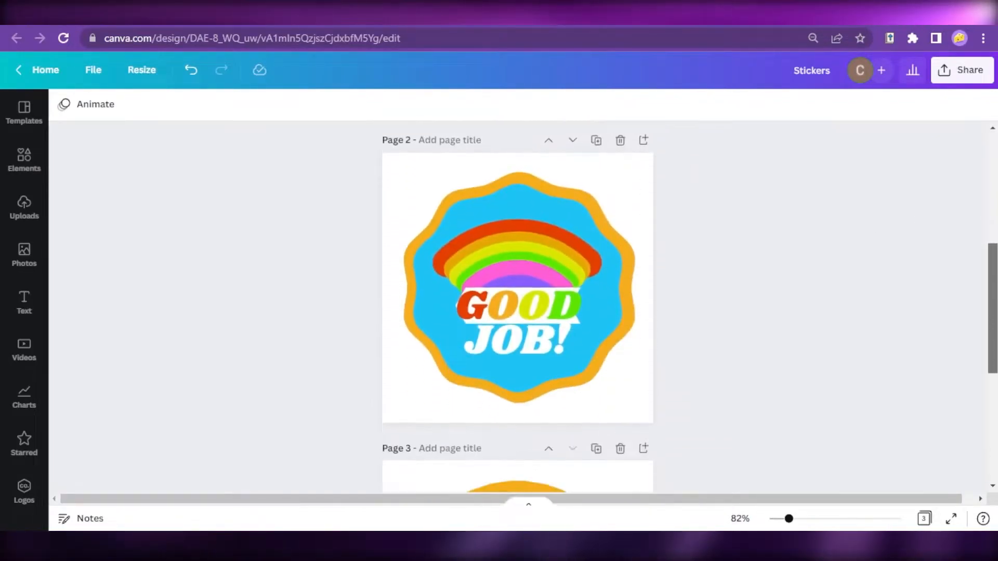
pyautogui.scroll(12, 518, 306)
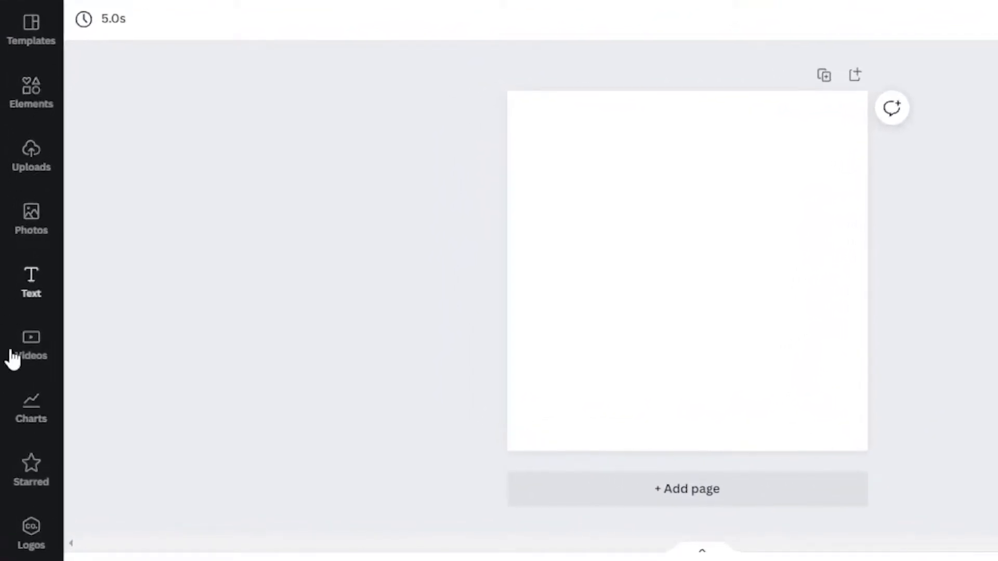
# Add a plain square from Lines & Shapes to the blank page, enlarge it to cover most of the page and centre it.
pyautogui.click(32, 93)
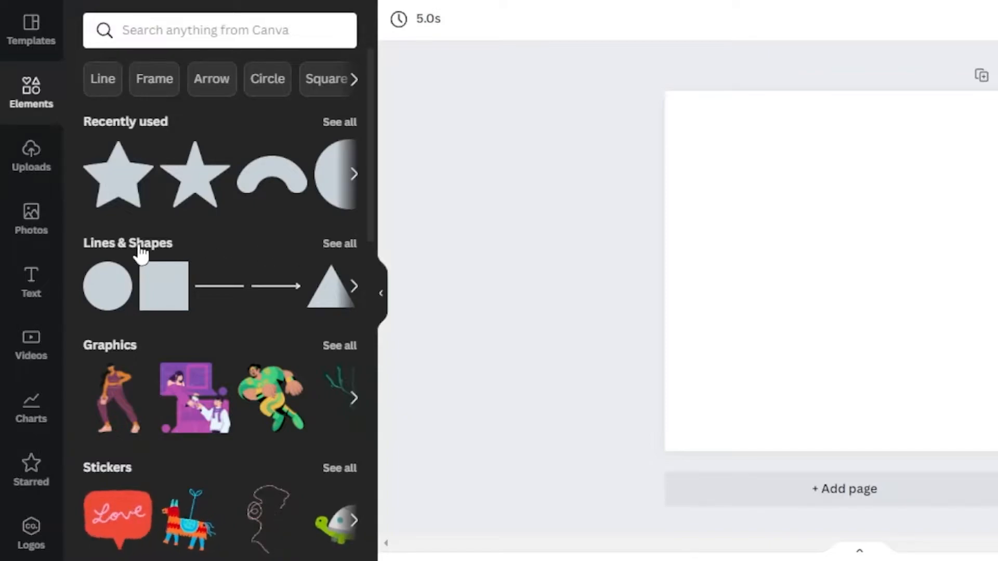
pyautogui.click(336, 244)
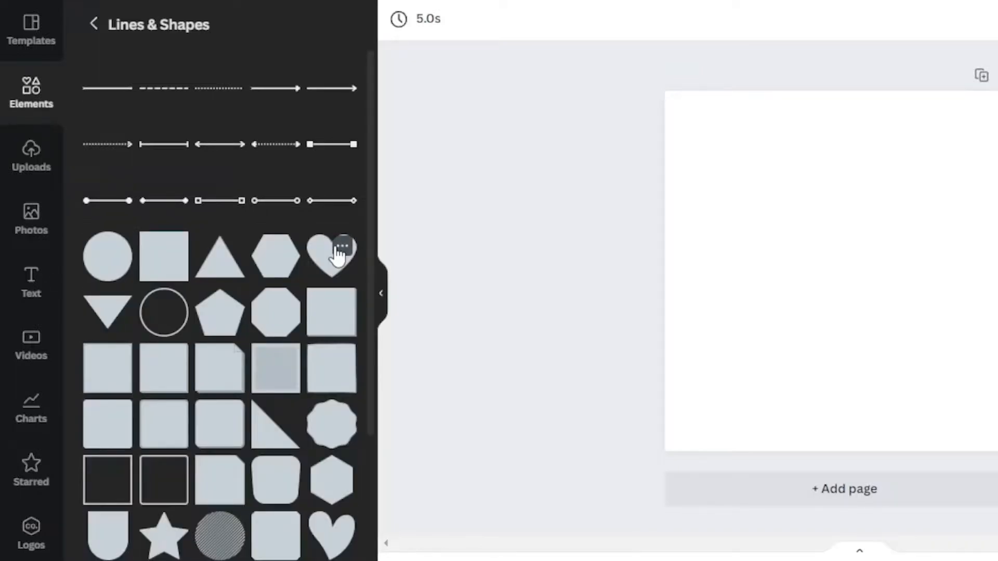
pyautogui.scroll(-2, 283, 351)
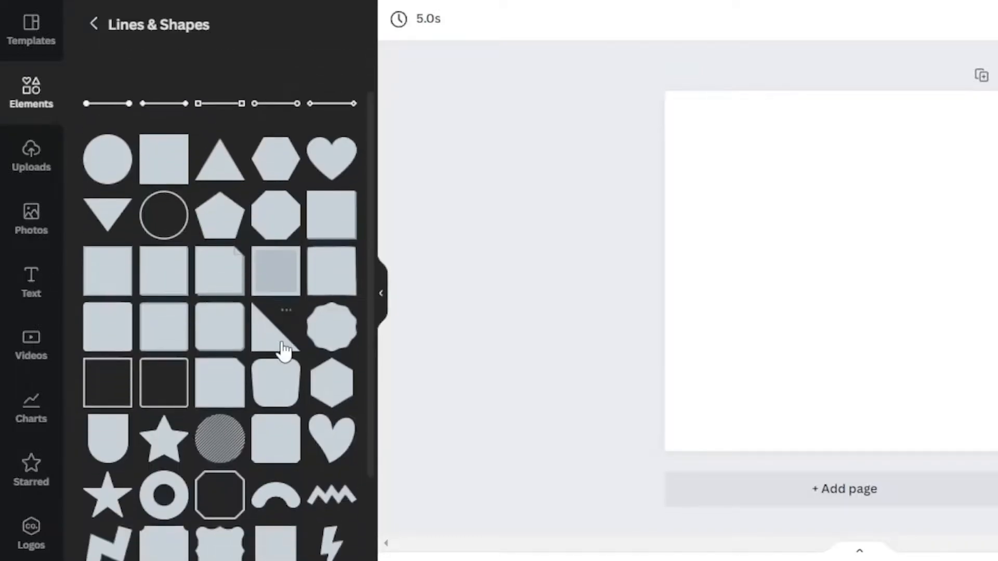
pyautogui.click(154, 175)
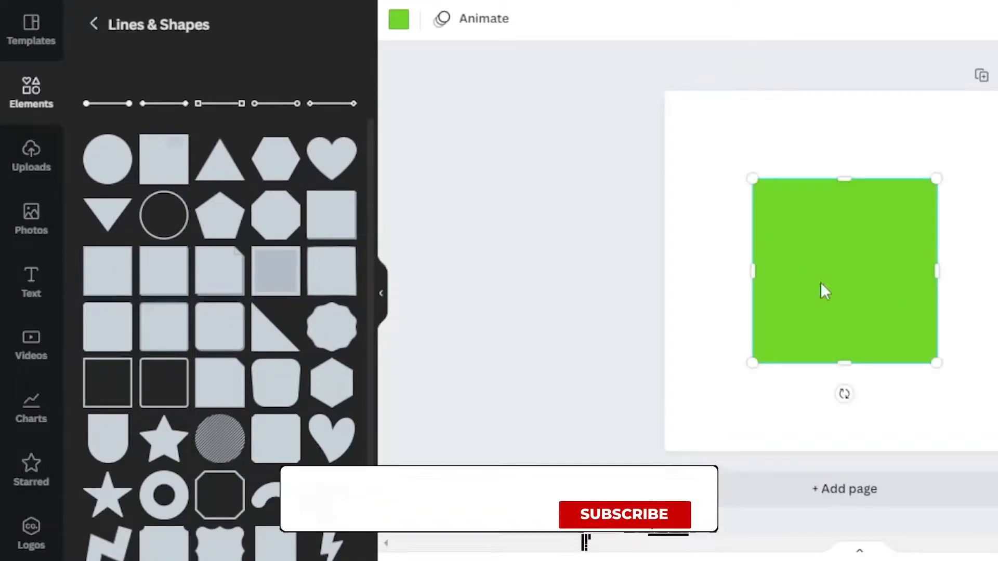
pyautogui.moveTo(942, 368); pyautogui.dragTo(997, 457)
pyautogui.moveTo(853, 262); pyautogui.dragTo(837, 239)
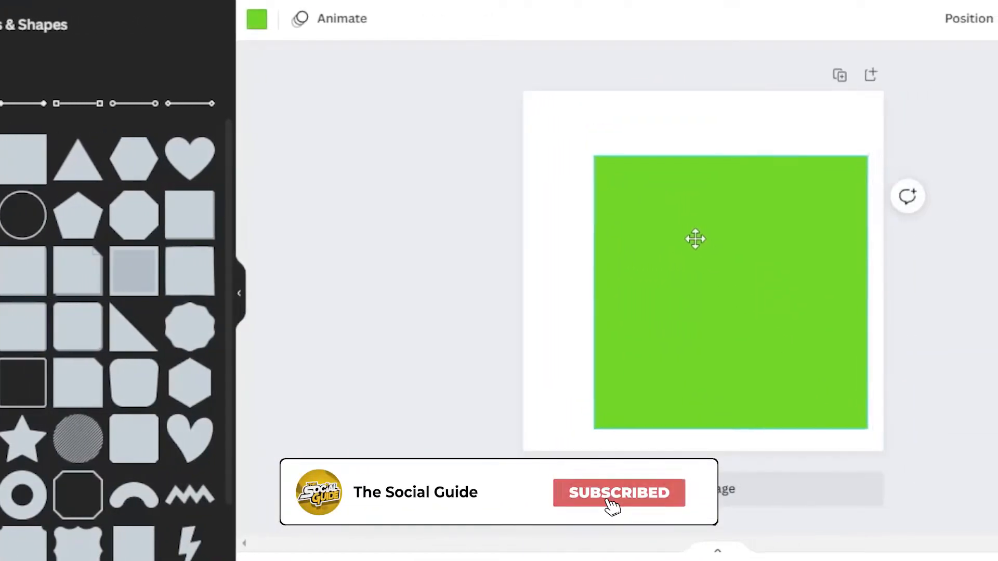
pyautogui.moveTo(695, 239); pyautogui.dragTo(673, 229)
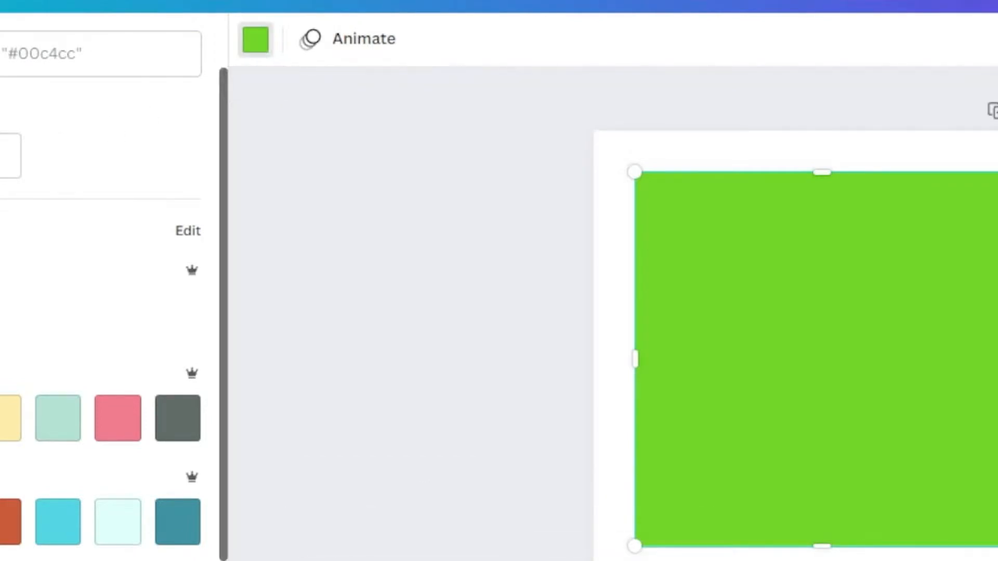
# Recolour the square with a custom bright yellow-orange.
pyautogui.click(11, 129)
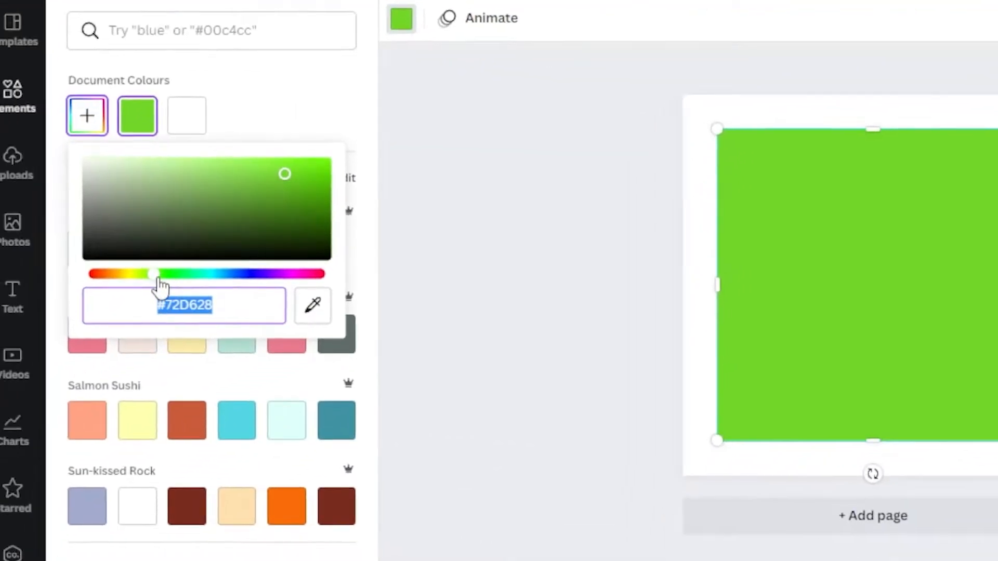
pyautogui.moveTo(159, 279); pyautogui.dragTo(121, 281)
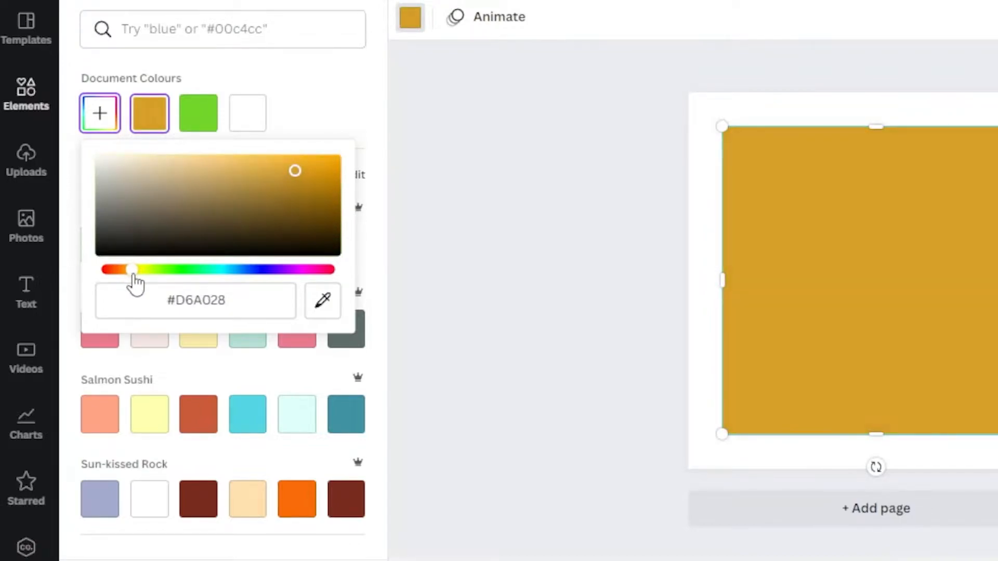
pyautogui.moveTo(295, 170); pyautogui.dragTo(307, 156)
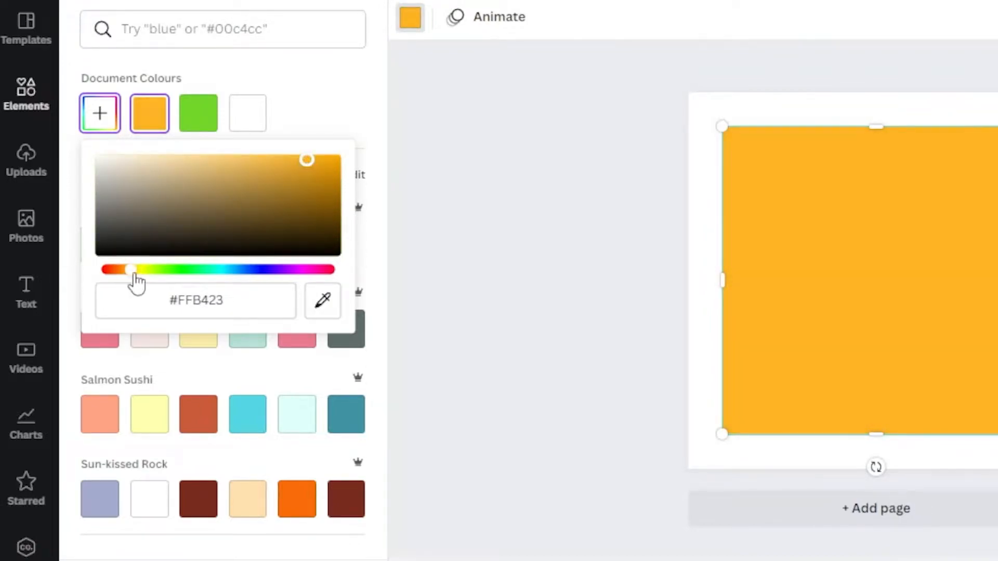
pyautogui.moveTo(128, 271); pyautogui.dragTo(130, 271)
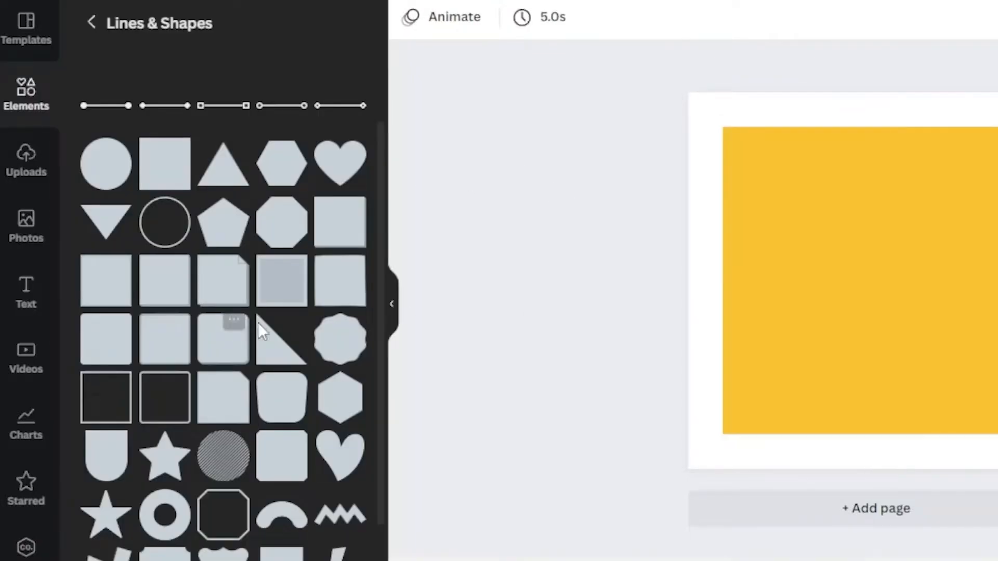
# Add the wavy-topped Deep Water shape over the square and enlarge it to about 800 × 277 px.
pyautogui.scroll(-15, 260, 330)
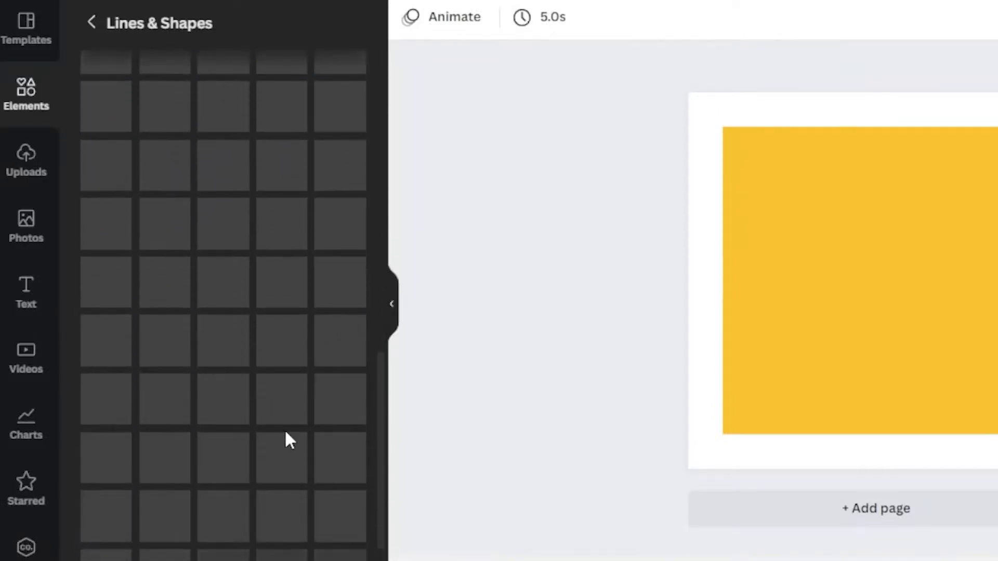
pyautogui.scroll(-5, 309, 337)
pyautogui.scroll(-8, 309, 335)
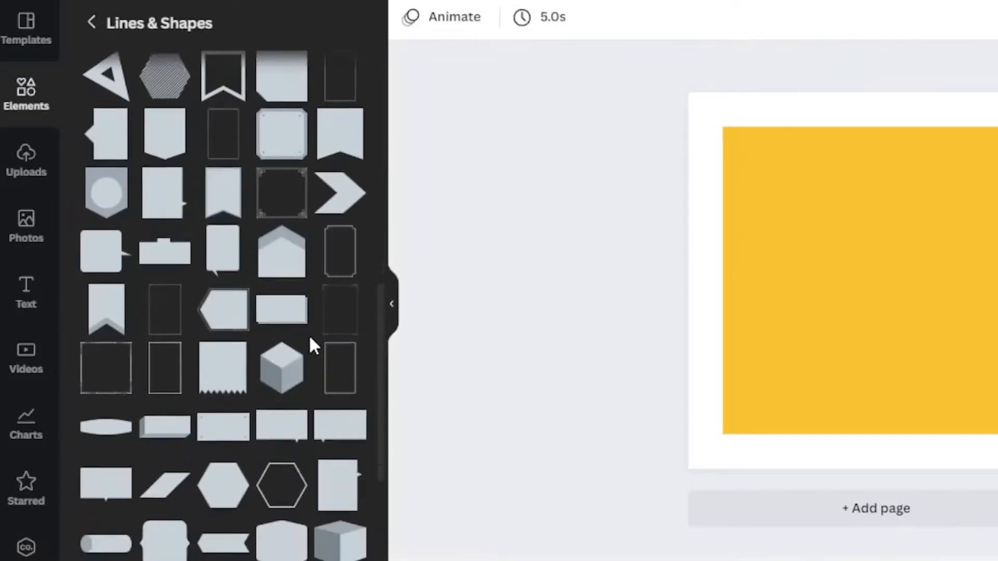
pyautogui.scroll(-2, 387, 470)
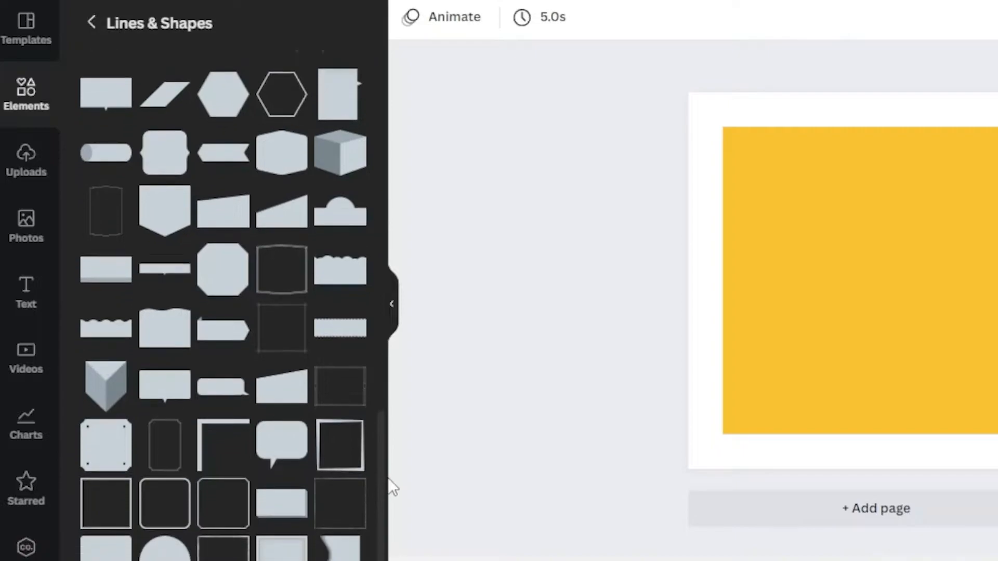
pyautogui.scroll(-1, 387, 520)
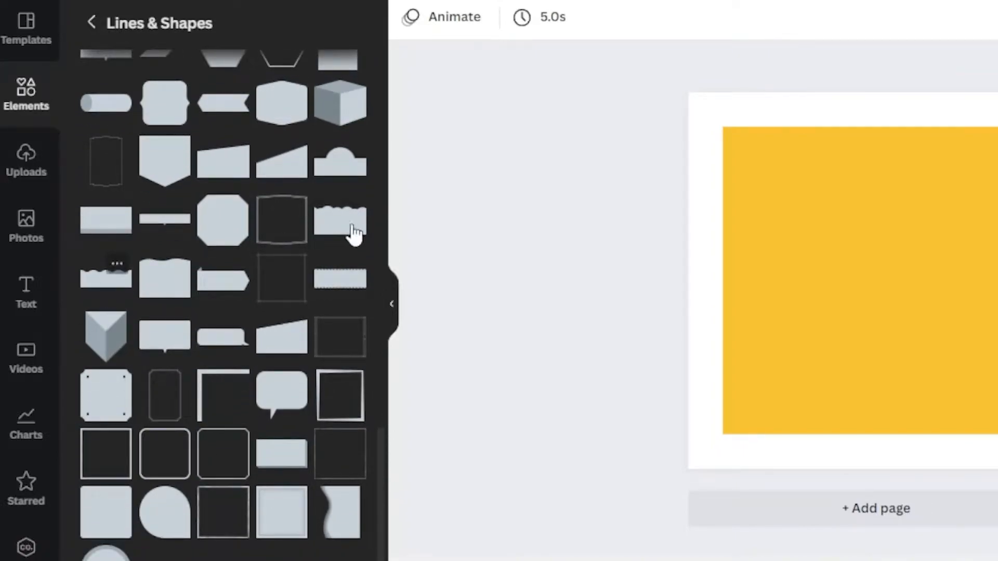
pyautogui.click(134, 291)
pyautogui.moveTo(911, 292); pyautogui.dragTo(856, 300)
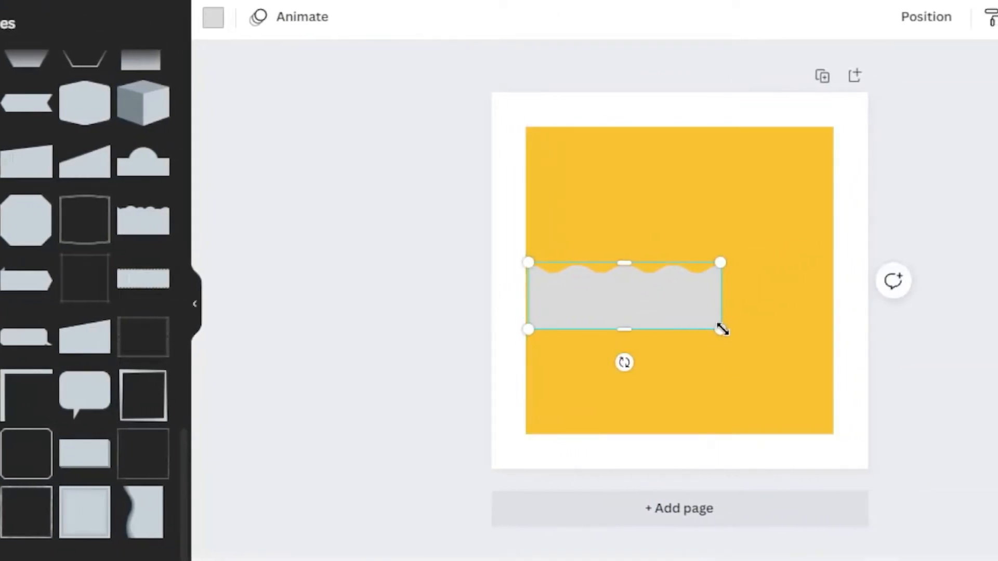
pyautogui.moveTo(722, 329); pyautogui.dragTo(827, 382)
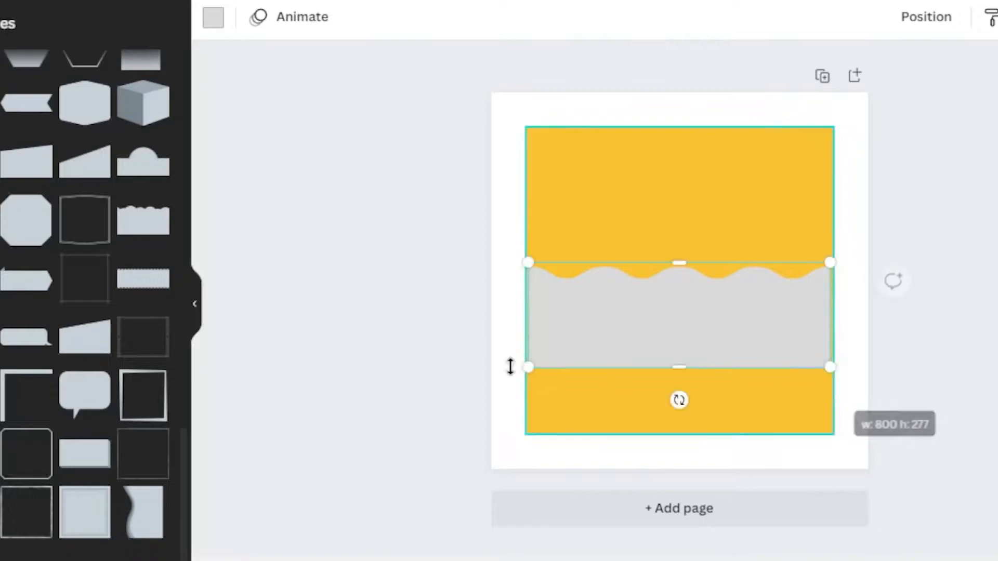
pyautogui.click(60, 267)
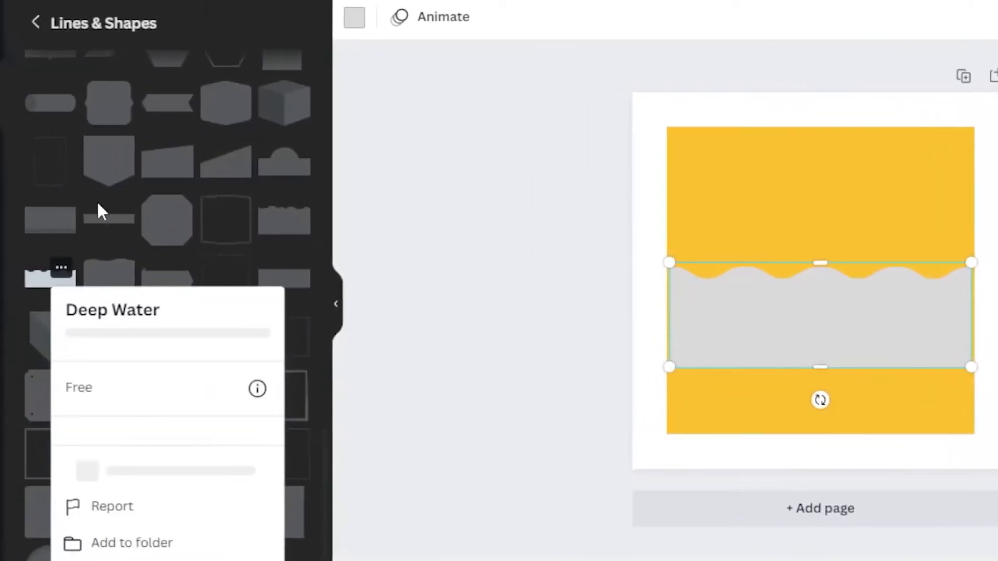
pyautogui.click(196, 130)
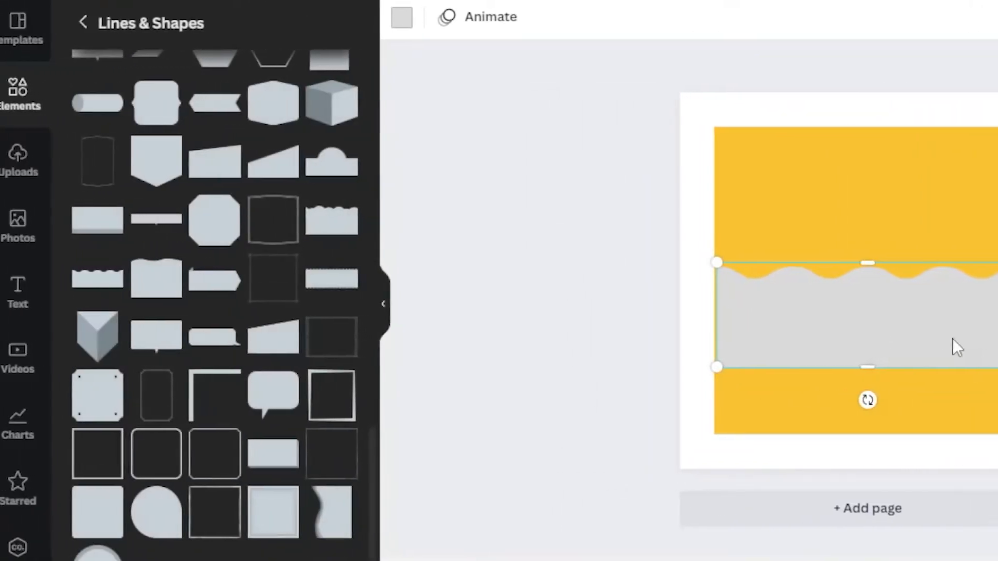
# Move the wave shape to the square's bottom edge and resize it to match the square's full width.
pyautogui.moveTo(899, 311); pyautogui.dragTo(896, 312)
pyautogui.moveTo(963, 370); pyautogui.dragTo(970, 375)
pyautogui.moveTo(806, 313); pyautogui.dragTo(808, 375)
pyautogui.moveTo(979, 429); pyautogui.dragTo(971, 436)
pyautogui.moveTo(666, 429); pyautogui.dragTo(664, 430)
pyautogui.moveTo(793, 391); pyautogui.dragTo(793, 394)
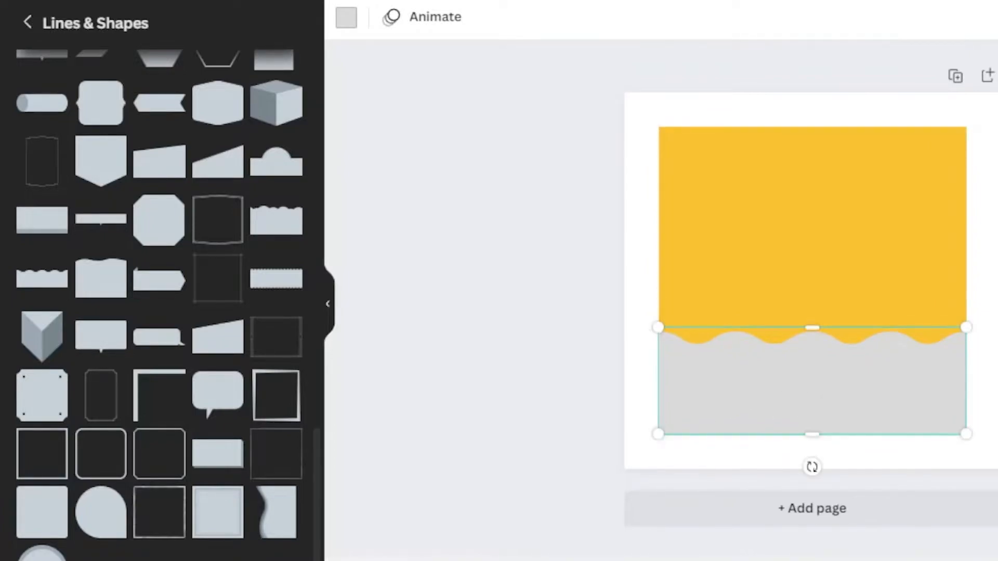
# Recolour the wave shape with the custom bright blue #12BAF8.
pyautogui.click(811, 463)
pyautogui.click(836, 389)
pyautogui.click(351, 23)
pyautogui.click(36, 111)
pyautogui.moveTo(82, 274); pyautogui.dragTo(151, 272)
pyautogui.moveTo(217, 273); pyautogui.dragTo(229, 274)
pyautogui.click(289, 159)
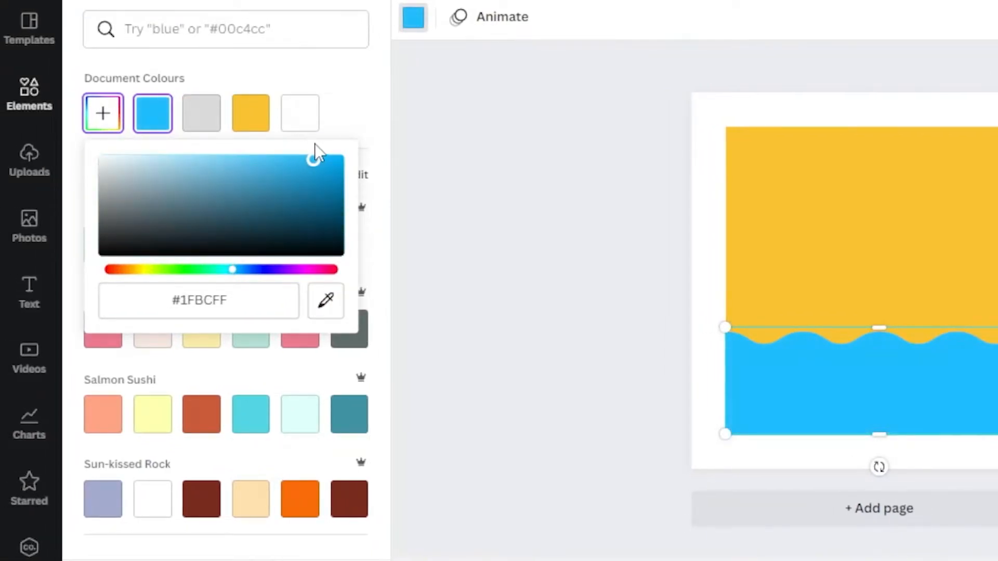
pyautogui.click(321, 159)
pyautogui.moveTo(232, 270); pyautogui.dragTo(230, 270)
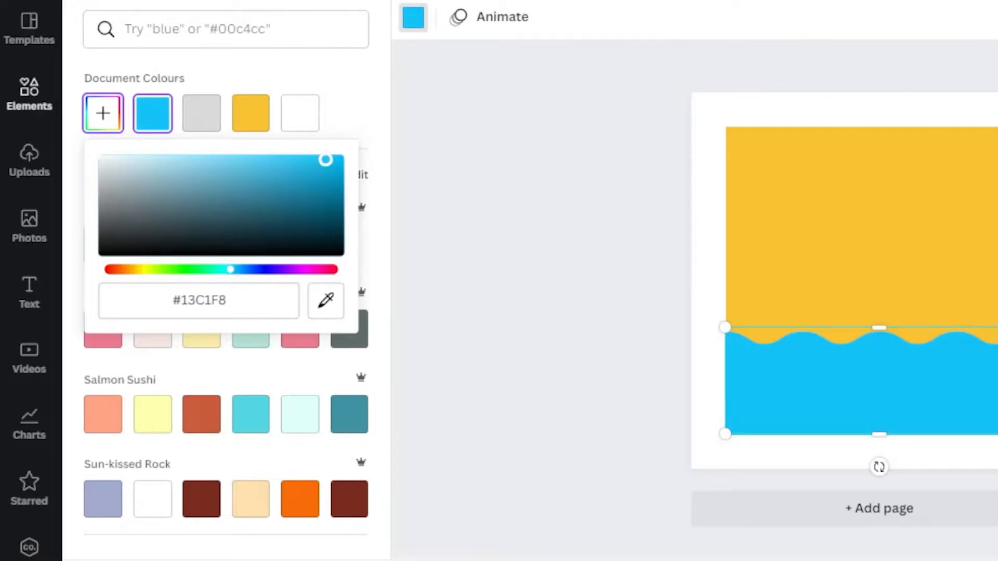
pyautogui.moveTo(234, 272); pyautogui.dragTo(232, 272)
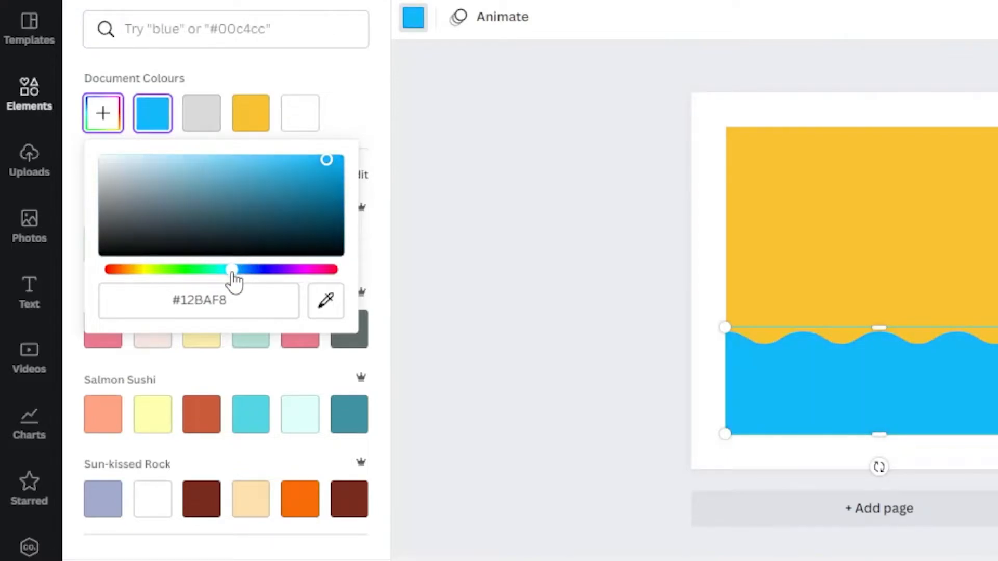
pyautogui.click(554, 252)
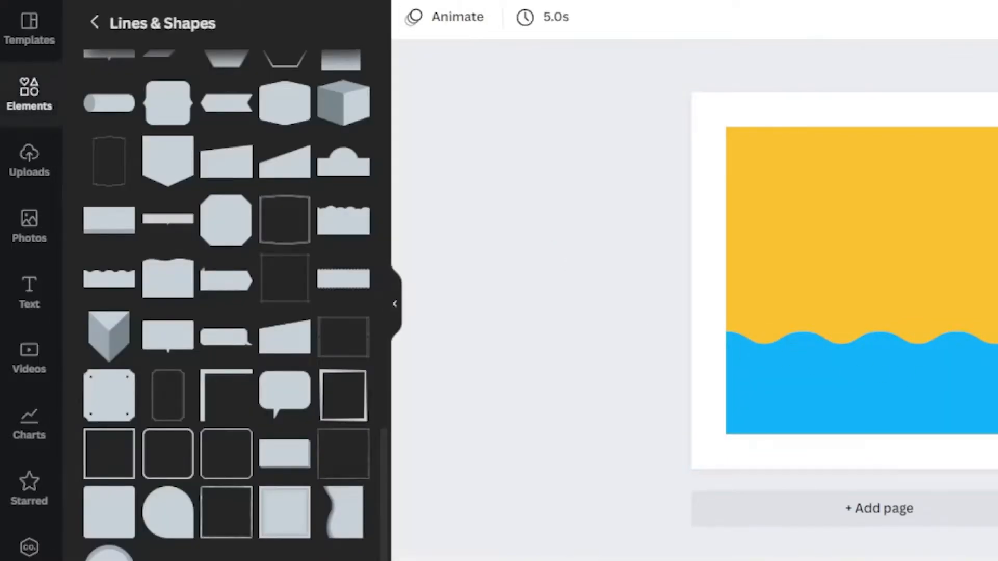
# Add a circle in the same blue, shrink it, and centre it above the waves as the globe.
pyautogui.scroll(10, 282, 370)
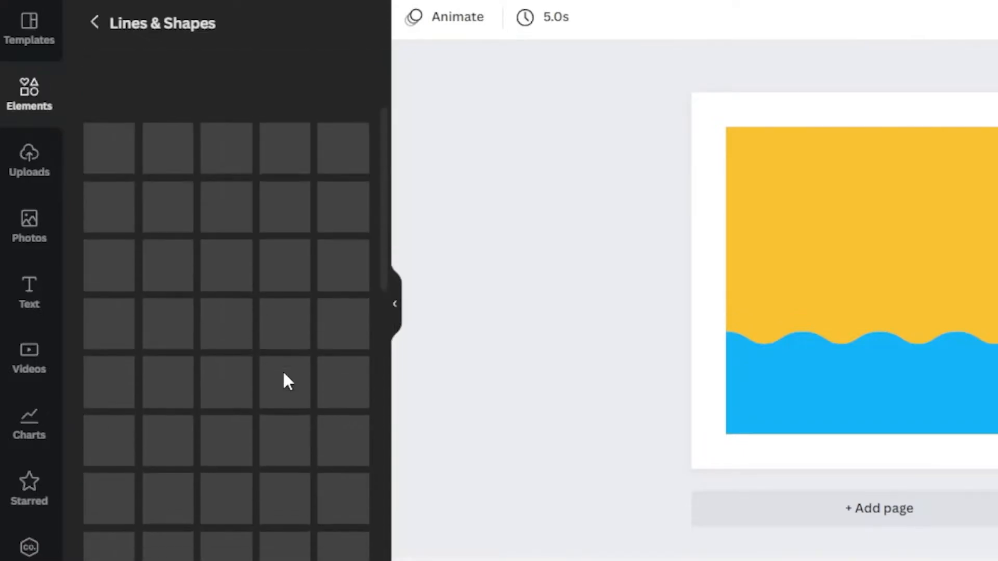
pyautogui.click(96, 286)
pyautogui.moveTo(869, 276); pyautogui.dragTo(887, 240)
pyautogui.moveTo(977, 350); pyautogui.dragTo(941, 310)
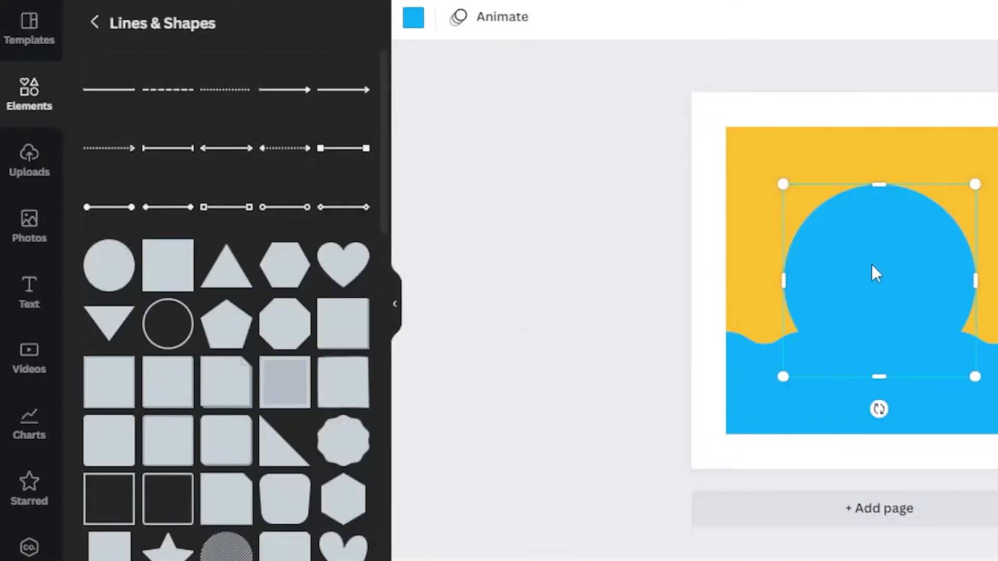
pyautogui.moveTo(799, 310); pyautogui.dragTo(798, 307)
pyautogui.moveTo(699, 229); pyautogui.dragTo(722, 229)
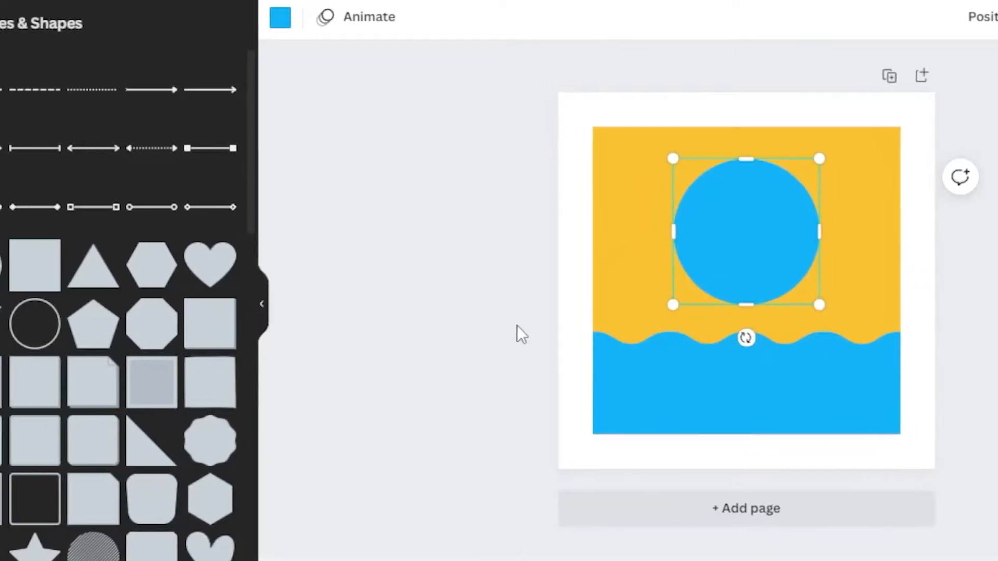
# Add the scalloped circle shape, shrink it to less than half the globe's width, and place it on the globe's upper-left area.
pyautogui.scroll(-8, 247, 396)
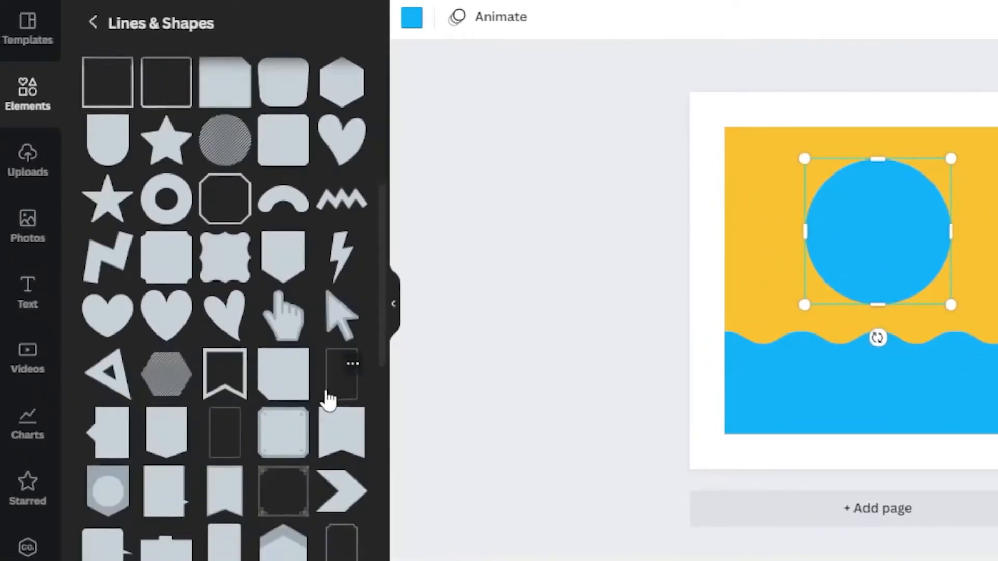
pyautogui.scroll(10, 328, 398)
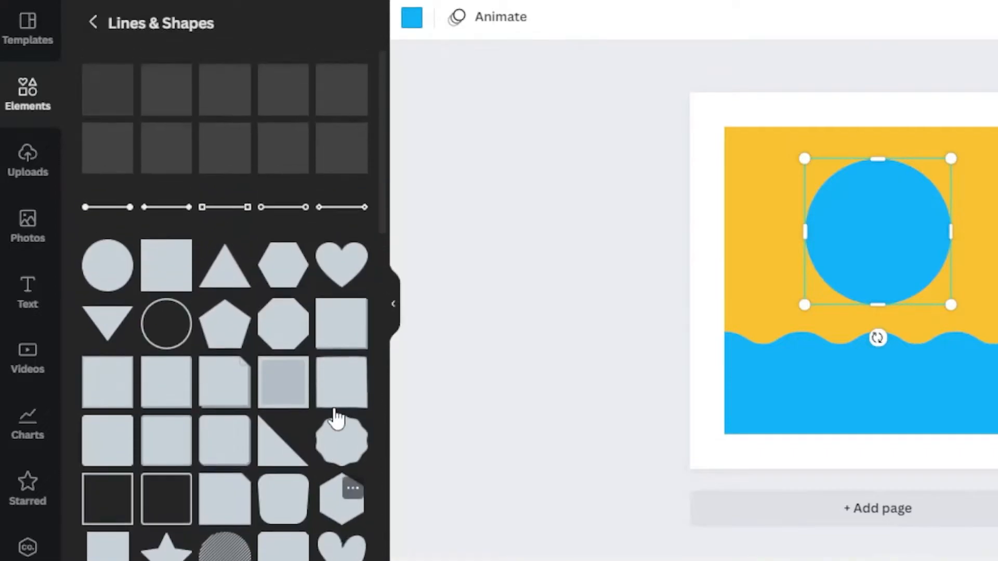
pyautogui.click(345, 456)
pyautogui.moveTo(926, 334); pyautogui.dragTo(937, 286)
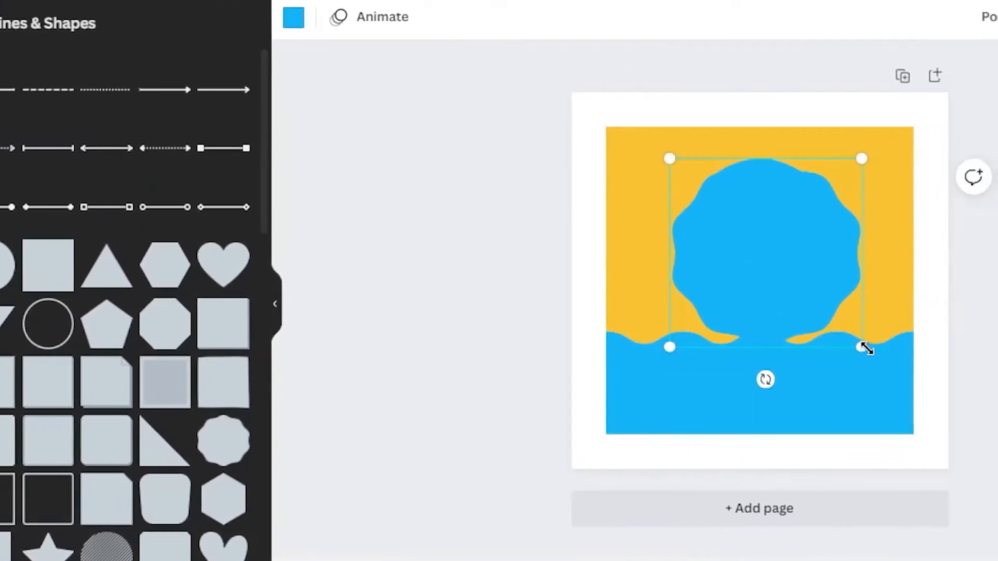
pyautogui.moveTo(984, 345); pyautogui.dragTo(852, 223)
pyautogui.moveTo(650, 216); pyautogui.dragTo(675, 244)
# Recolour the scalloped shape with the custom bright green #17DB13.
pyautogui.click(220, 22)
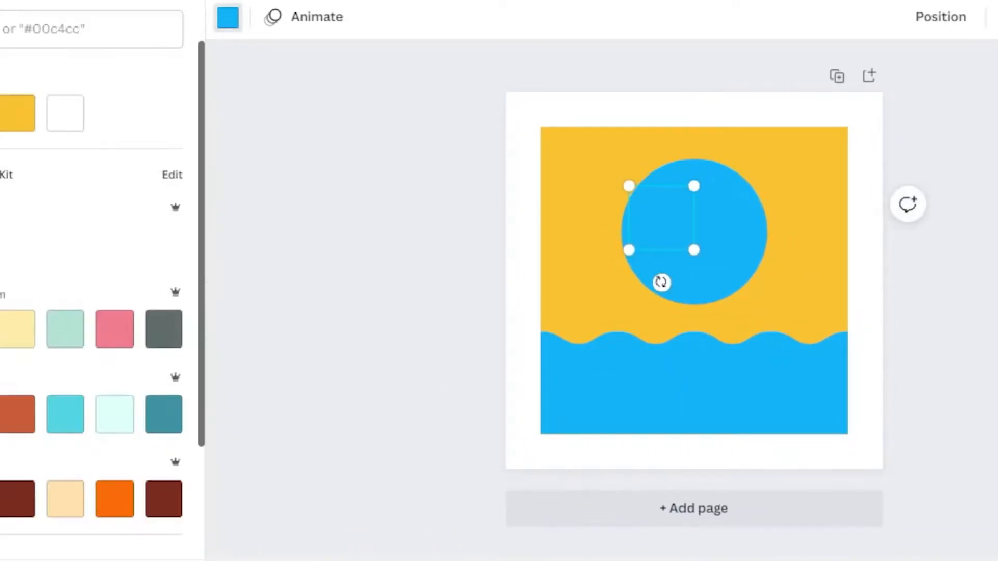
pyautogui.click(25, 113)
pyautogui.moveTo(154, 269); pyautogui.dragTo(177, 281)
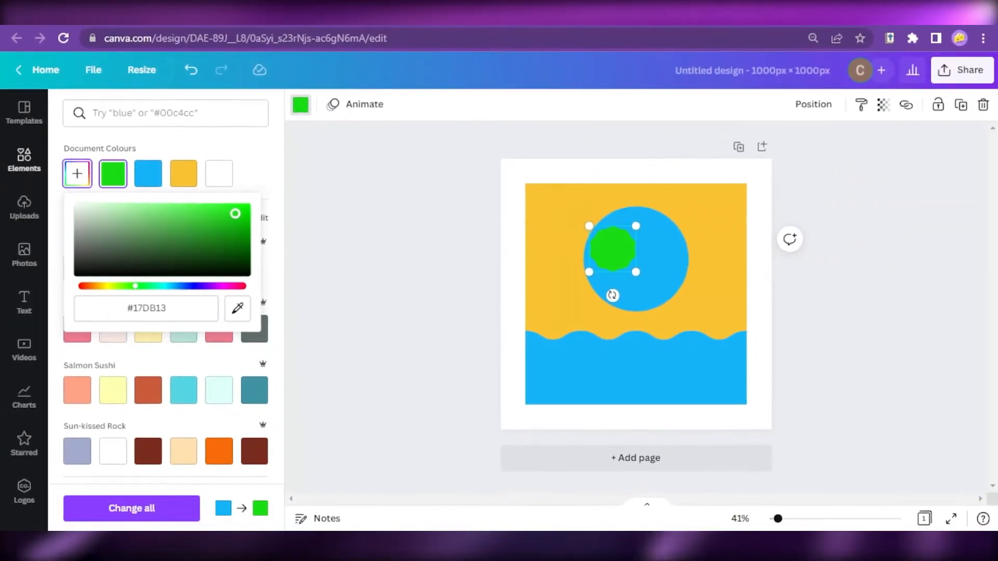
# Duplicate the green shape to make three land masses and arrange them at different sizes across the globe.
pyautogui.moveTo(692, 267); pyautogui.dragTo(608, 241)
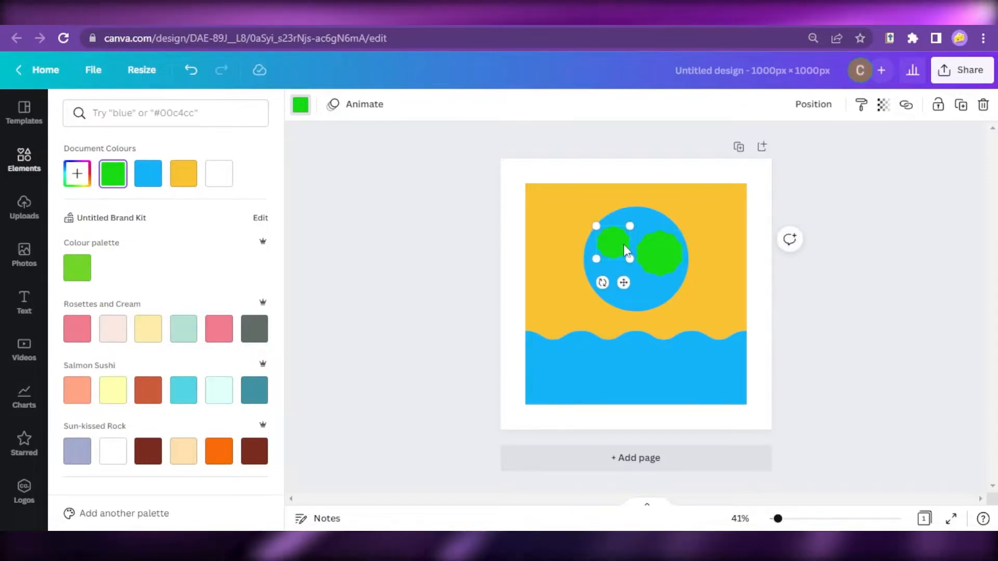
pyautogui.click(653, 249)
pyautogui.moveTo(661, 256); pyautogui.dragTo(632, 289)
pyautogui.hotkey('ctrl', 'd')
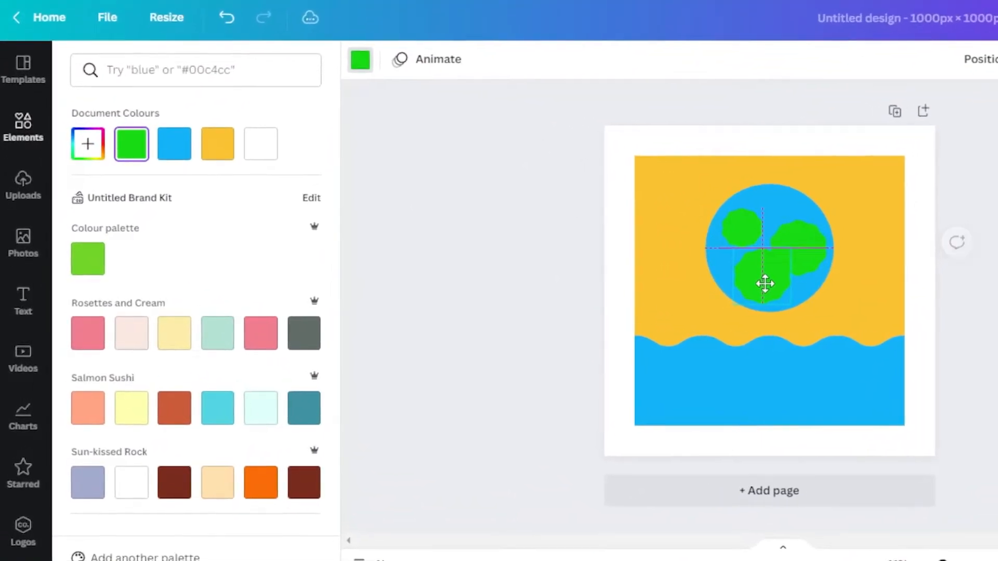
pyautogui.moveTo(792, 302); pyautogui.dragTo(753, 284)
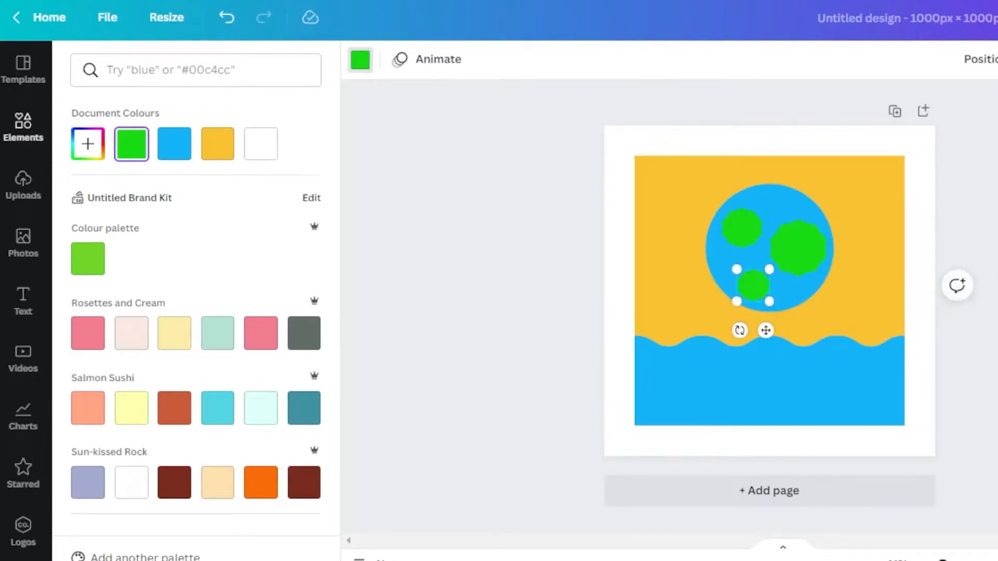
pyautogui.click(997, 206)
pyautogui.click(996, 206)
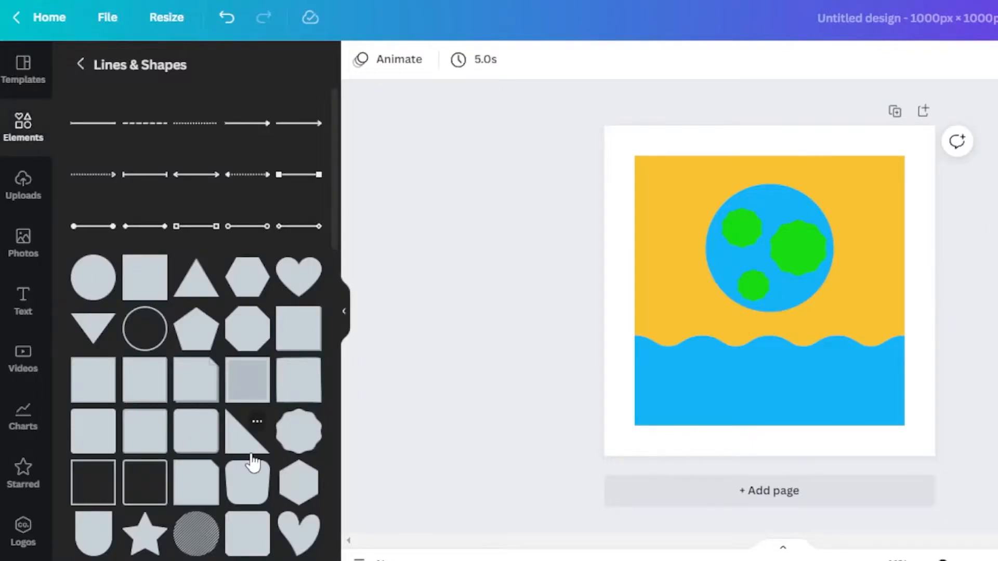
# Add another circle, shrink it to a small dot beside the globe, and recolour it with a custom brown.
pyautogui.scroll(-5, 280, 364)
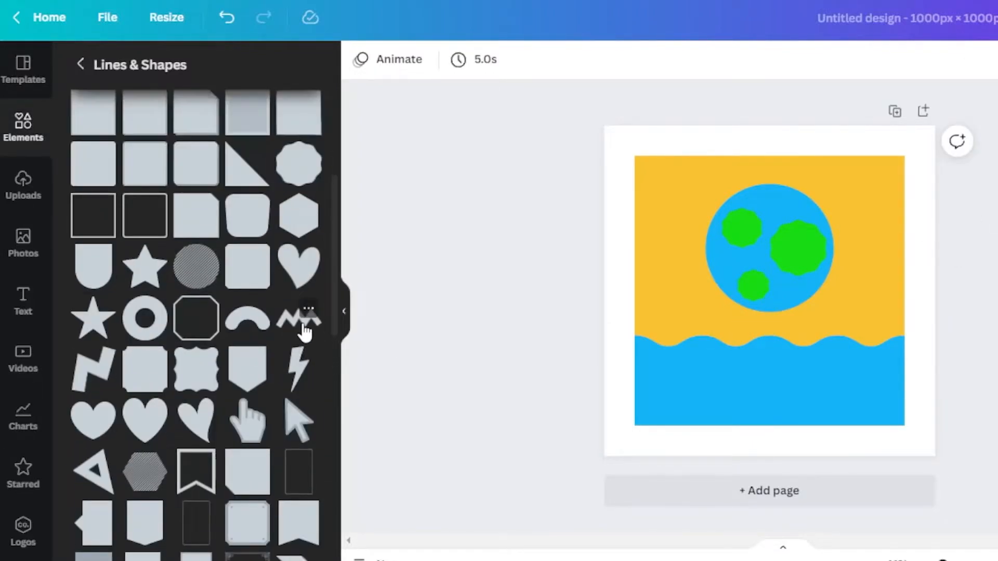
pyautogui.scroll(5, 258, 364)
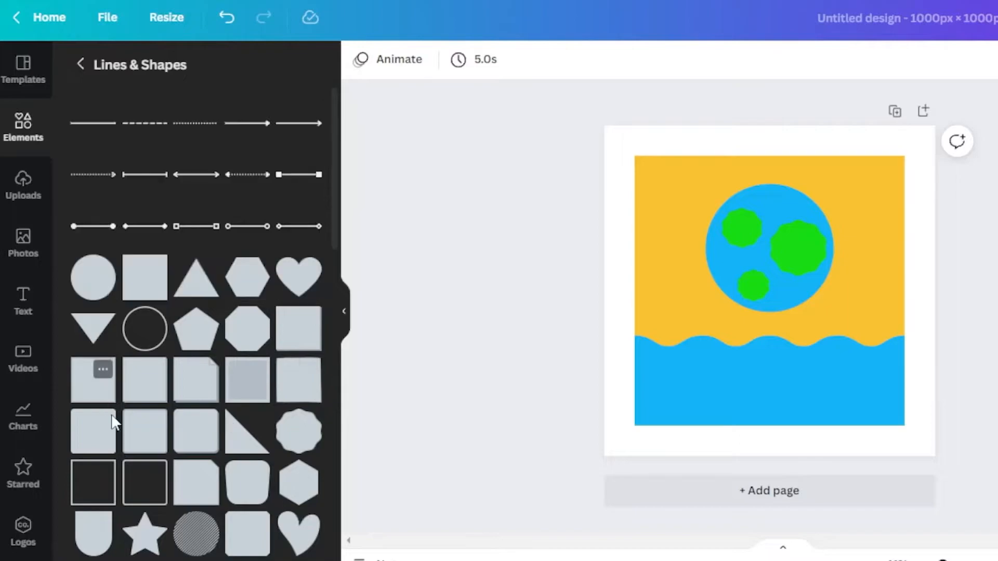
pyautogui.click(89, 300)
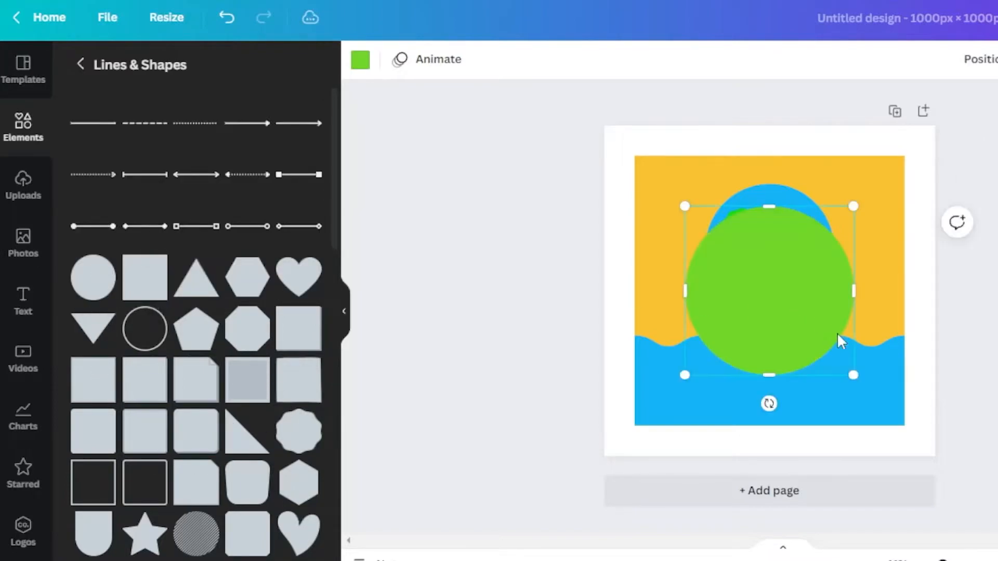
pyautogui.moveTo(858, 383); pyautogui.dragTo(711, 222)
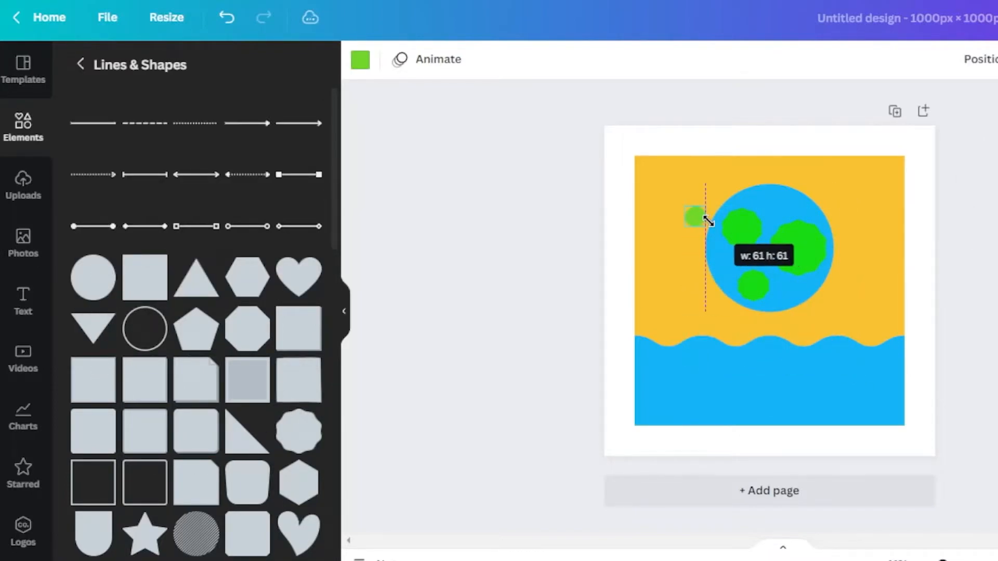
pyautogui.click(360, 60)
pyautogui.click(88, 144)
pyautogui.moveTo(268, 195); pyautogui.dragTo(295, 212)
# Shrink the brown dot further, then place it and a duplicate level on the globe as two eyes.
pyautogui.moveTo(704, 226); pyautogui.dragTo(688, 216)
pyautogui.moveTo(704, 250); pyautogui.dragTo(755, 264)
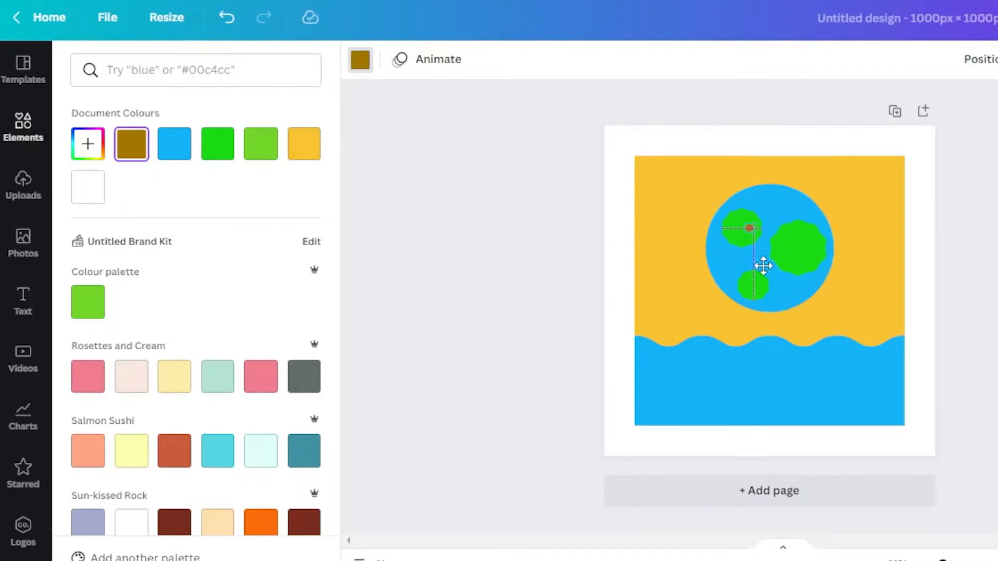
pyautogui.moveTo(765, 266); pyautogui.dragTo(764, 266)
pyautogui.moveTo(757, 232); pyautogui.dragTo(797, 270)
# Add the rounded arc shape, shrink it, and recolour it with the same brown as the eyes.
pyautogui.scroll(-6, 306, 429)
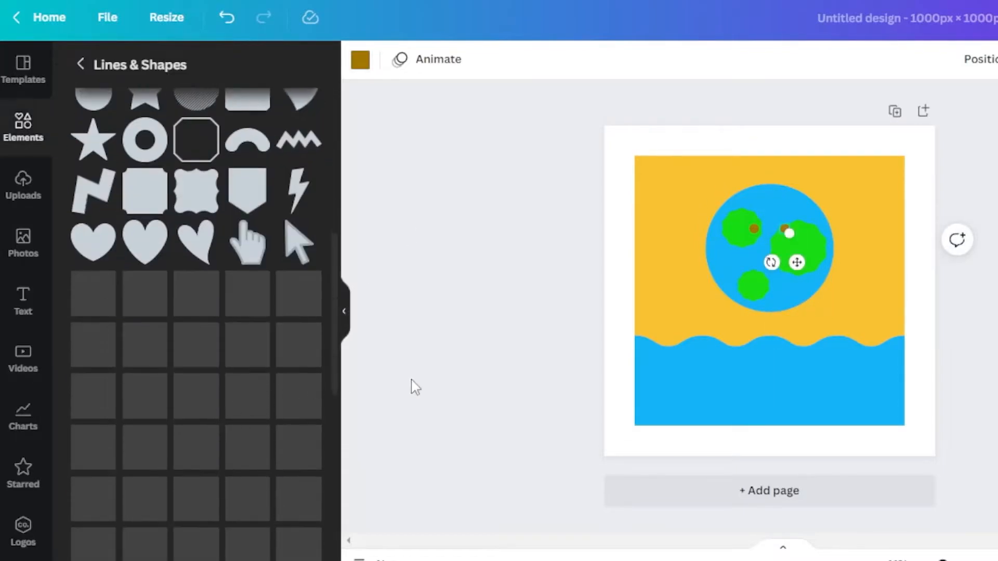
pyautogui.scroll(-8, 298, 381)
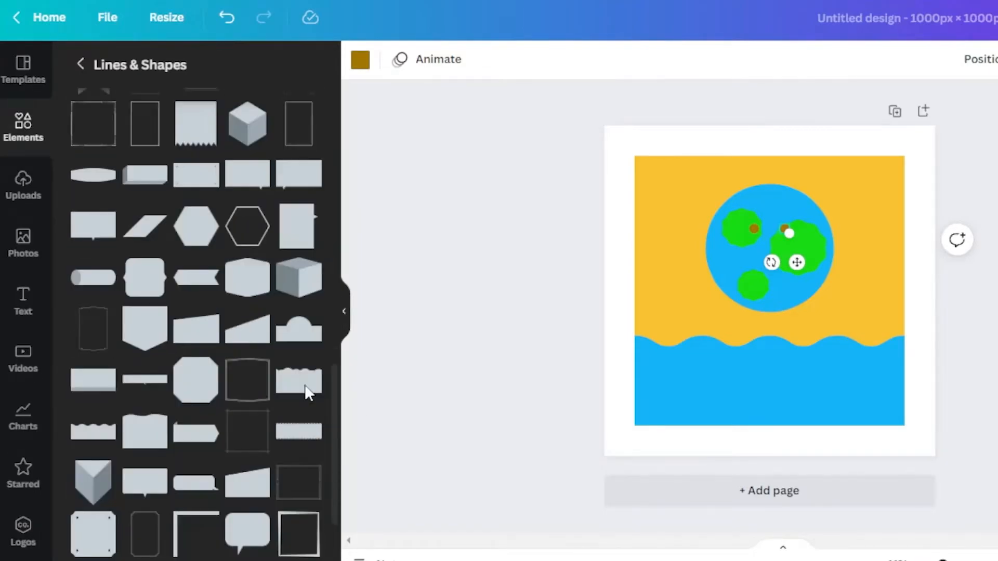
pyautogui.scroll(10, 270, 382)
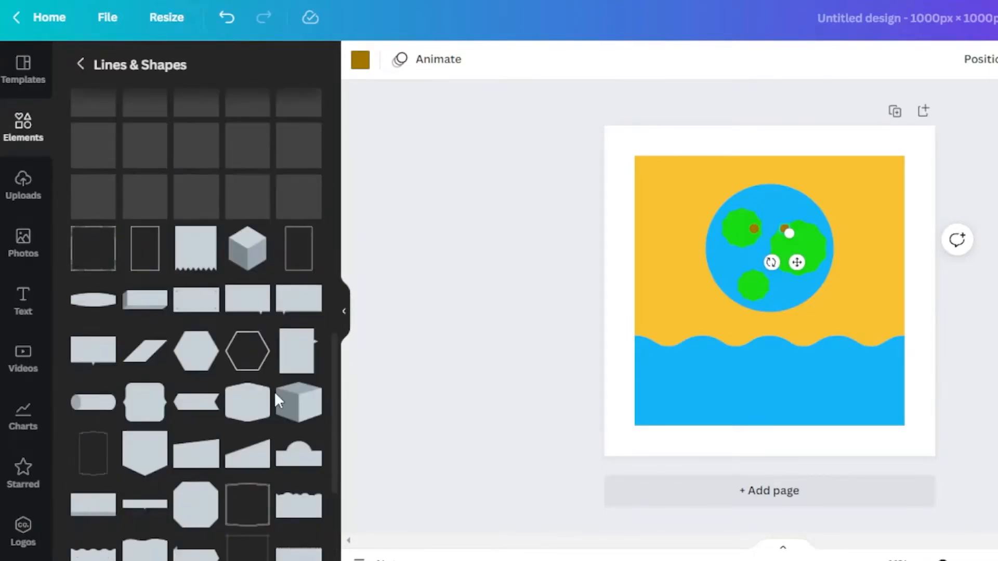
pyautogui.click(245, 300)
pyautogui.moveTo(697, 318); pyautogui.dragTo(775, 305)
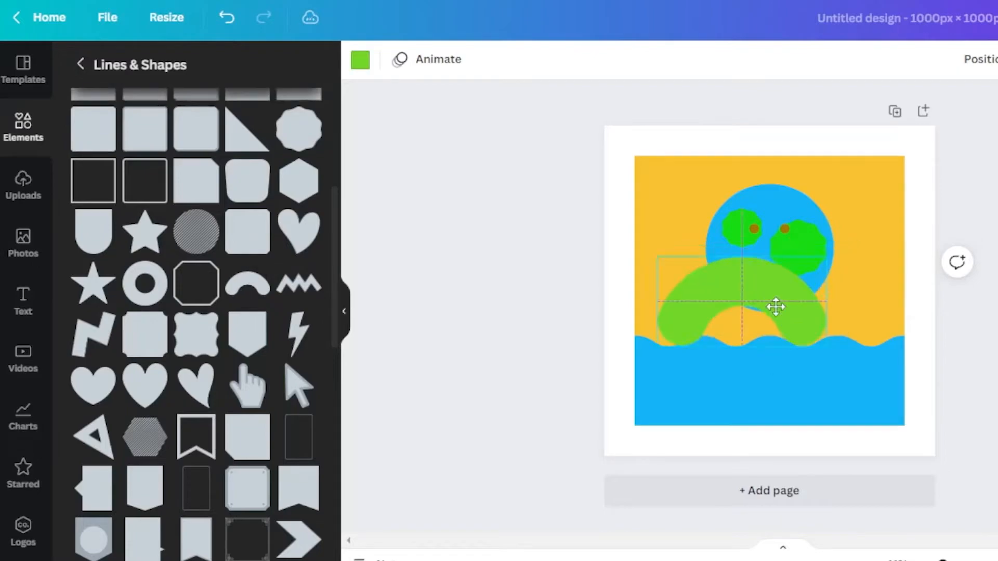
pyautogui.moveTo(826, 346); pyautogui.dragTo(723, 264)
pyautogui.click(360, 65)
pyautogui.click(260, 148)
# Turn the brown arc upside down, shrink it, and centre it below the eyes as a smile.
pyautogui.moveTo(713, 312); pyautogui.dragTo(744, 223)
pyautogui.moveTo(749, 283); pyautogui.dragTo(725, 270)
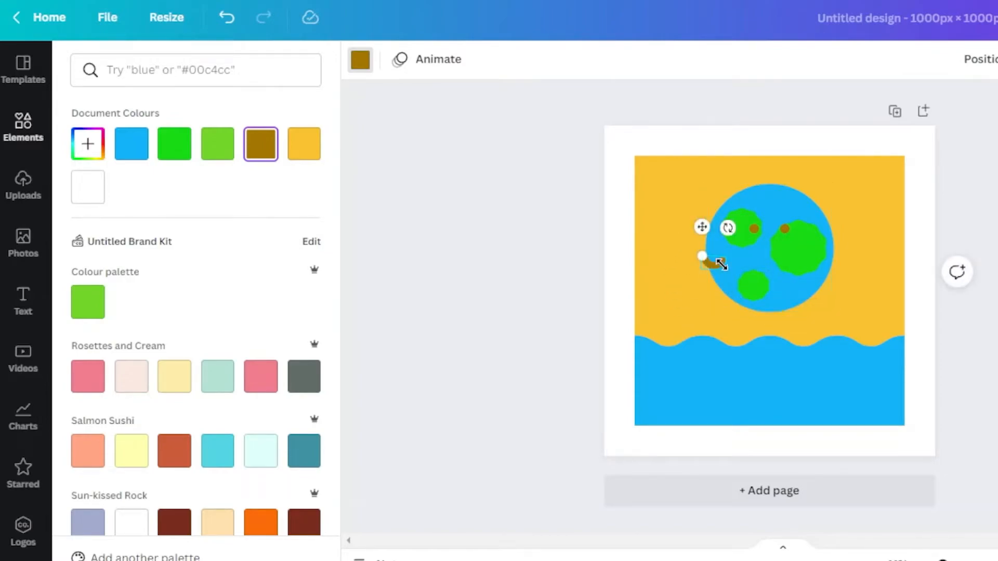
pyautogui.moveTo(701, 224); pyautogui.dragTo(757, 213)
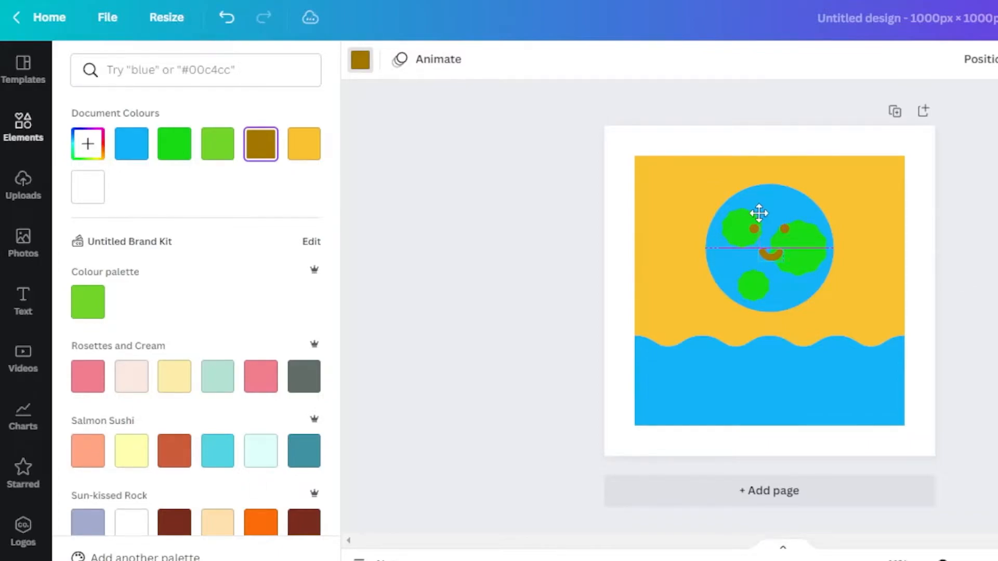
pyautogui.moveTo(758, 213); pyautogui.dragTo(758, 214)
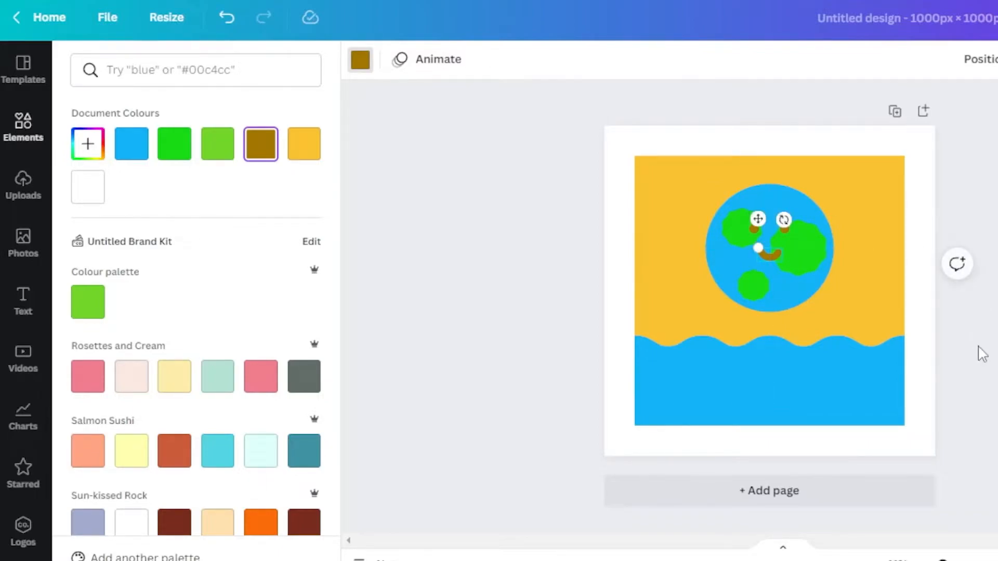
# Add the lightning bolt shape, shrink it, and tilt it slightly at the yellow square's upper-left corner.
pyautogui.press('Escape')
pyautogui.press('Escape')
pyautogui.scroll(-10, 261, 364)
pyautogui.scroll(-10, 258, 369)
pyautogui.moveTo(726, 336); pyautogui.dragTo(695, 283)
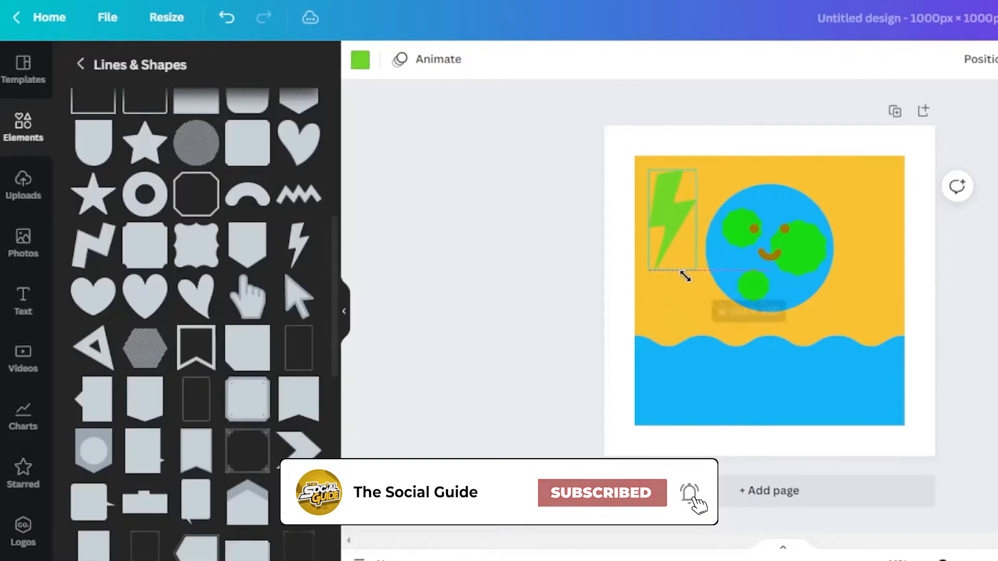
pyautogui.moveTo(687, 226); pyautogui.dragTo(691, 209)
# Recolour the lightning bolt with the same bright blue as the globe and waves.
pyautogui.click(353, 64)
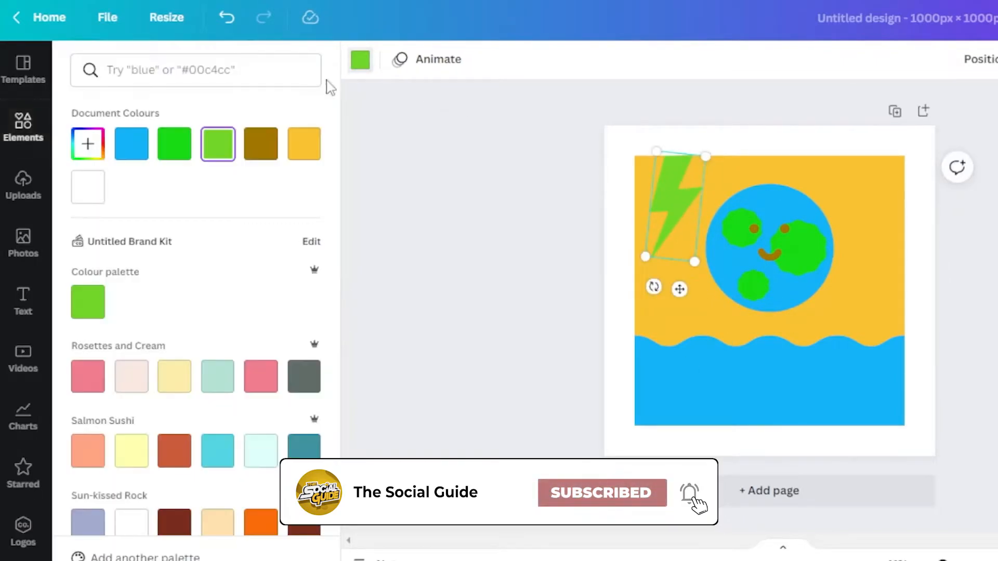
pyautogui.click(134, 150)
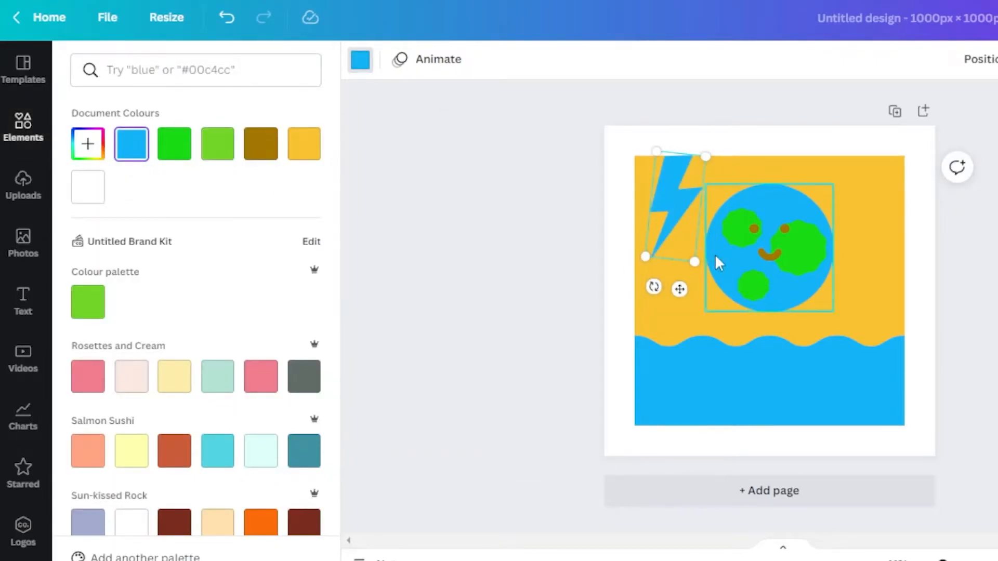
pyautogui.click(581, 289)
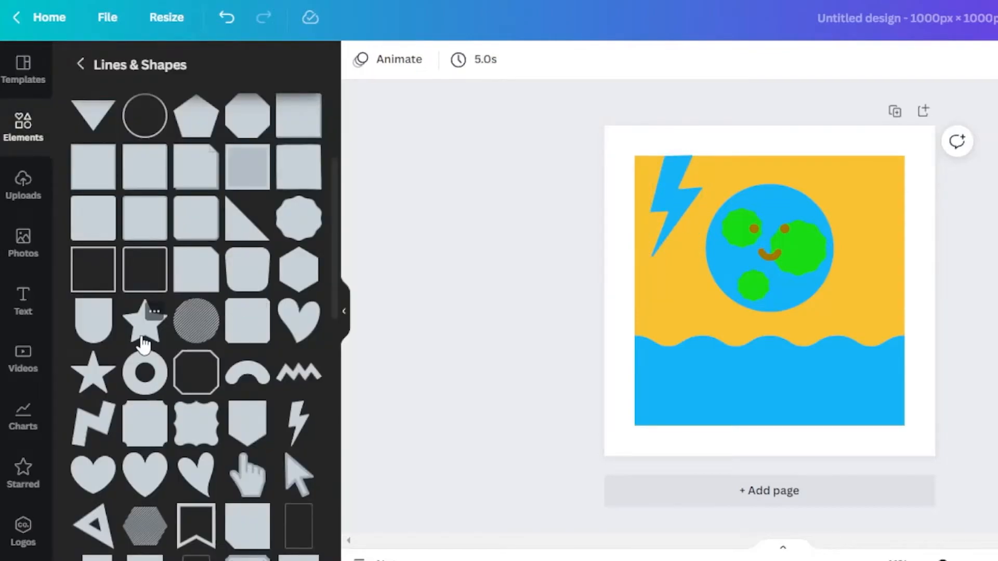
# Add a five-pointed star, recolour it white #ffffff, and shrink it to a small star above the globe's upper right.
pyautogui.click(144, 338)
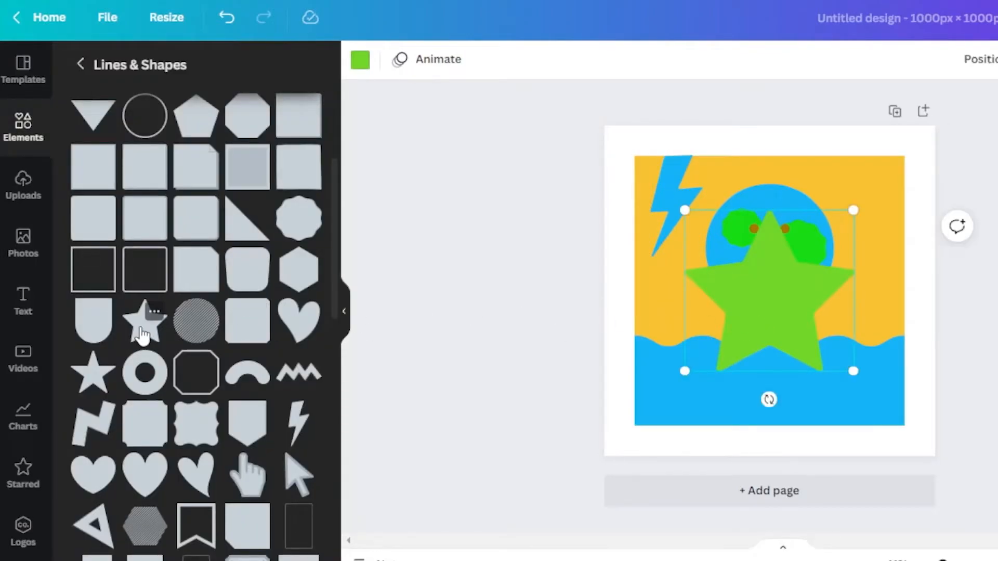
pyautogui.moveTo(781, 337); pyautogui.dragTo(878, 281)
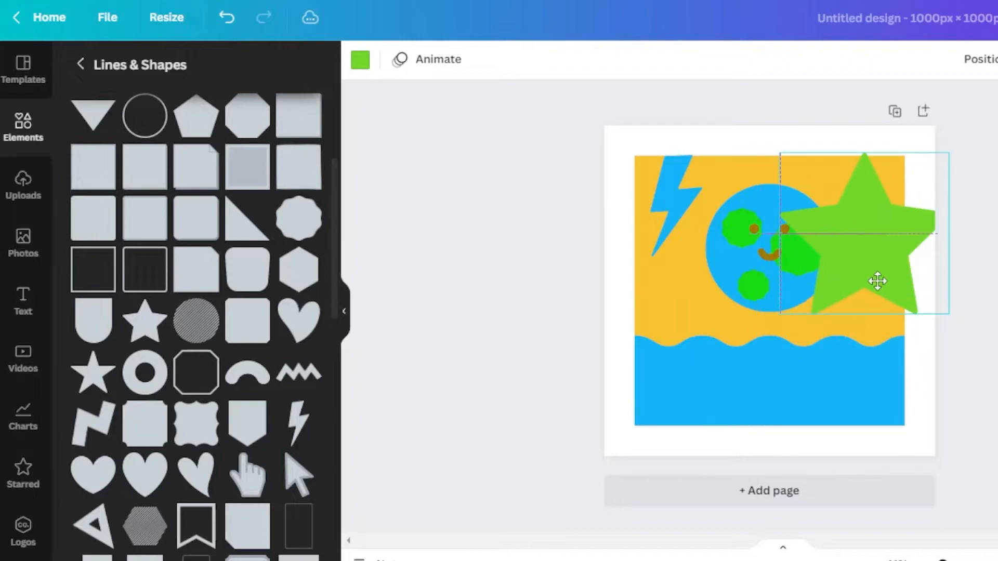
pyautogui.click(361, 67)
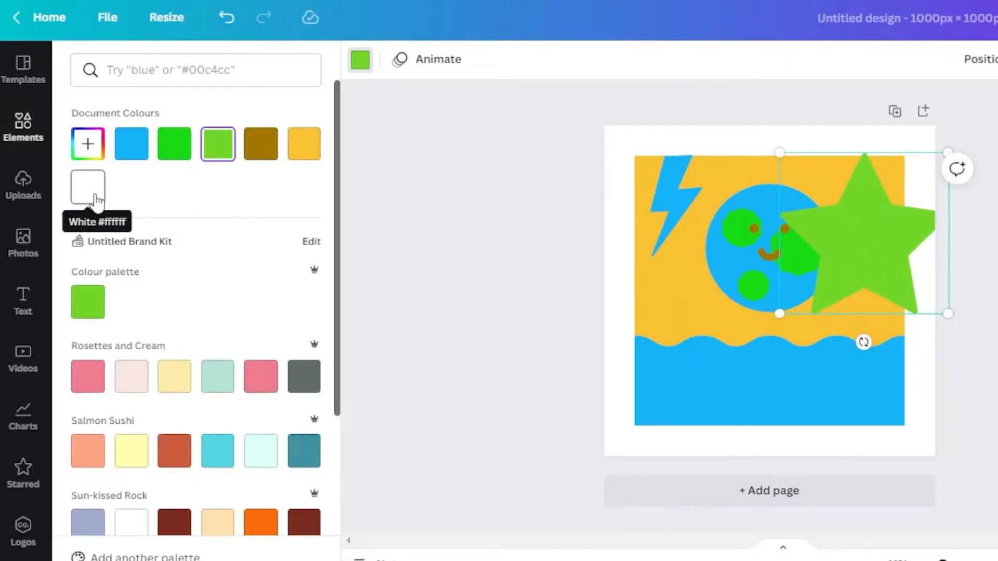
pyautogui.click(89, 187)
pyautogui.moveTo(948, 313); pyautogui.dragTo(846, 209)
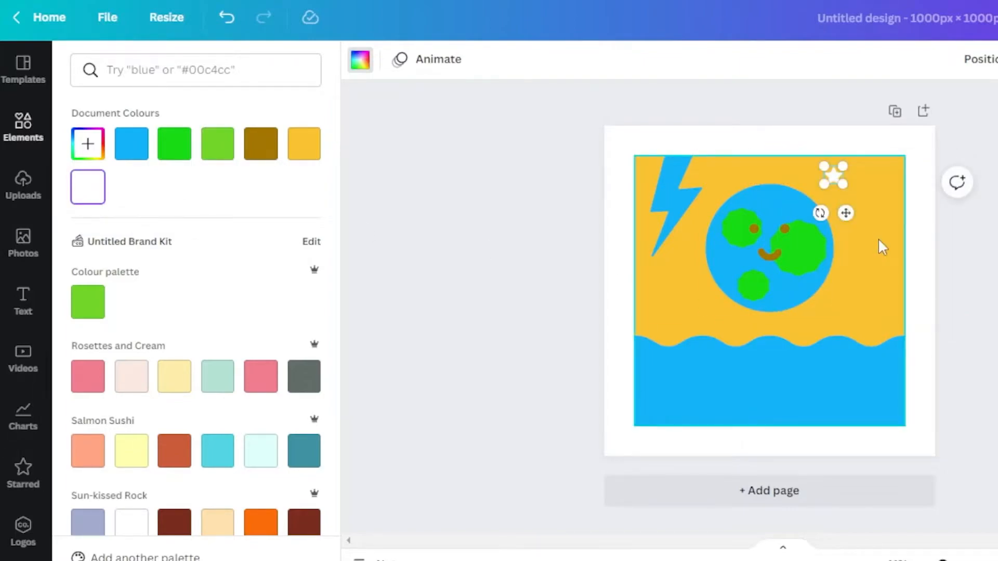
# Duplicate the white star to form a small-and-large pair at the globe's upper right and a matching pair at its lower left.
pyautogui.hotkey('ctrl', 'd')
pyautogui.moveTo(869, 203); pyautogui.dragTo(887, 222)
pyautogui.click(832, 179)
pyautogui.moveTo(839, 185); pyautogui.dragTo(678, 304)
pyautogui.click(878, 210)
pyautogui.hotkey('ctrl', 'd')
pyautogui.moveTo(707, 312)
pyautogui.mouseDown()
pyautogui.moveTo(689, 293)
pyautogui.moveTo(709, 310)
pyautogui.moveTo(690, 312)
pyautogui.mouseUp()
pyautogui.click(513, 260)
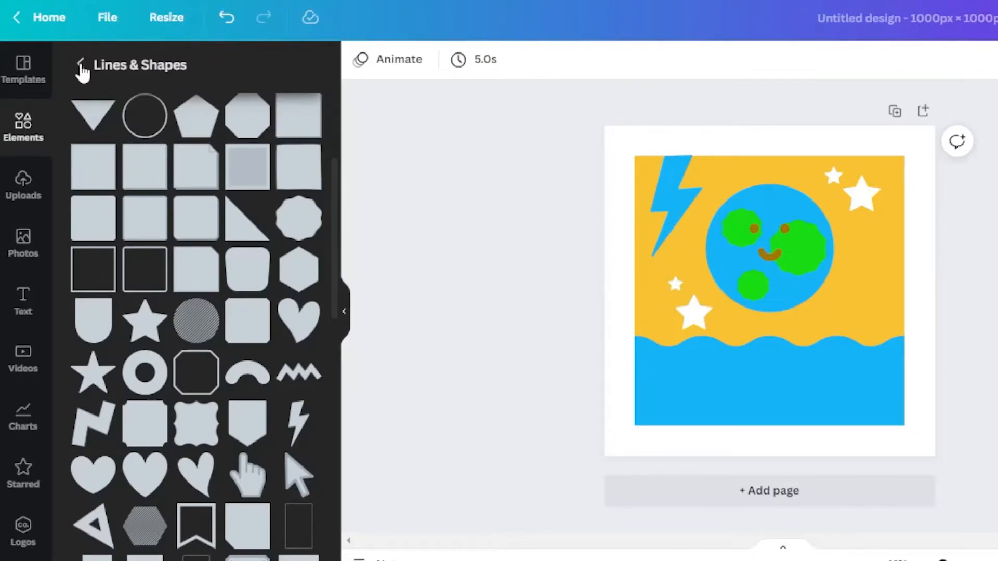
# Add a heading reading "SAVE", resize it to 100, and place it centred below the globe on the wave's crest.
pyautogui.click(81, 65)
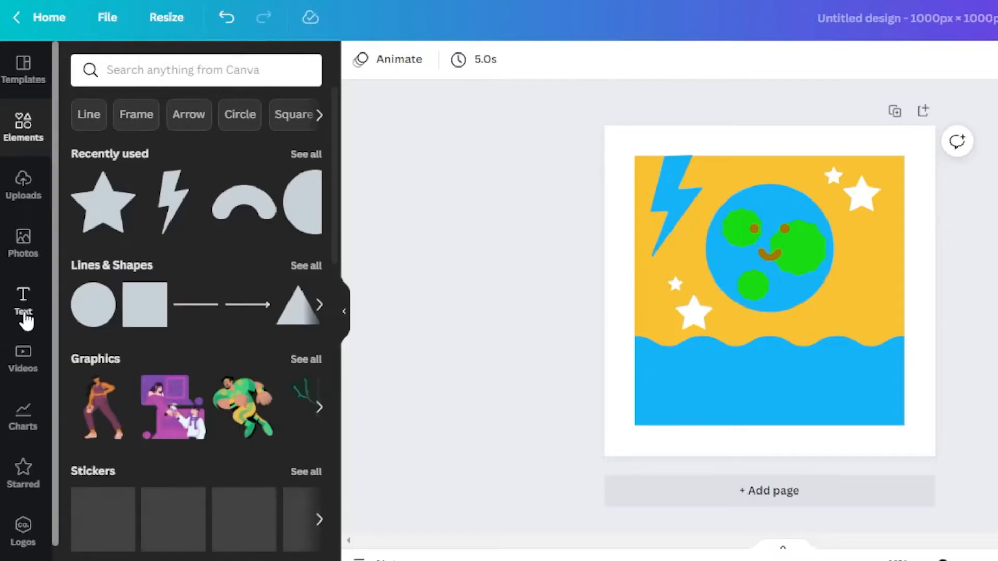
pyautogui.click(24, 304)
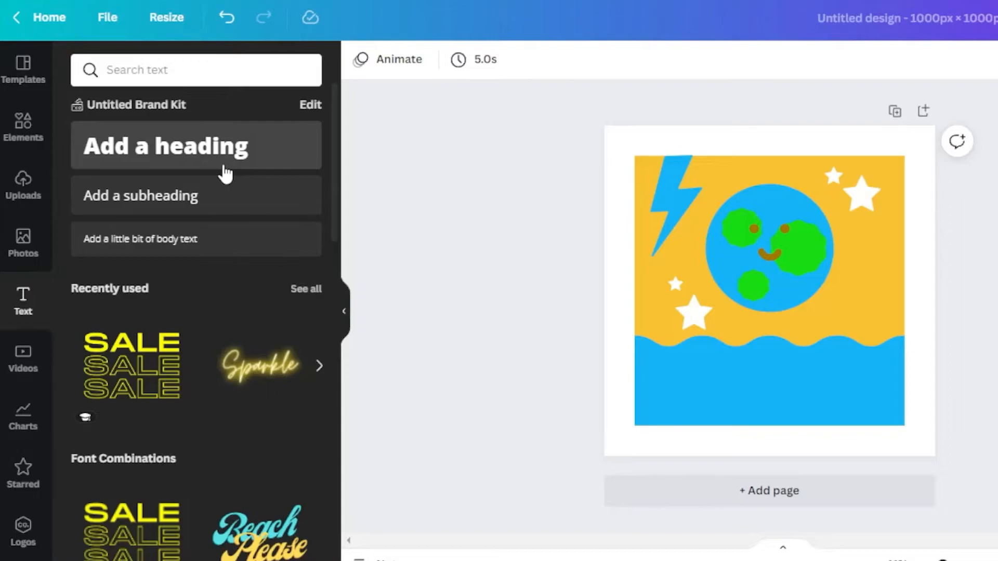
pyautogui.click(236, 159)
pyautogui.moveTo(782, 337); pyautogui.dragTo(841, 383)
pyautogui.write('SAVE')
pyautogui.click(980, 372)
pyautogui.moveTo(765, 356)
pyautogui.mouseDown()
pyautogui.moveTo(748, 357)
pyautogui.moveTo(748, 347)
pyautogui.mouseUp()
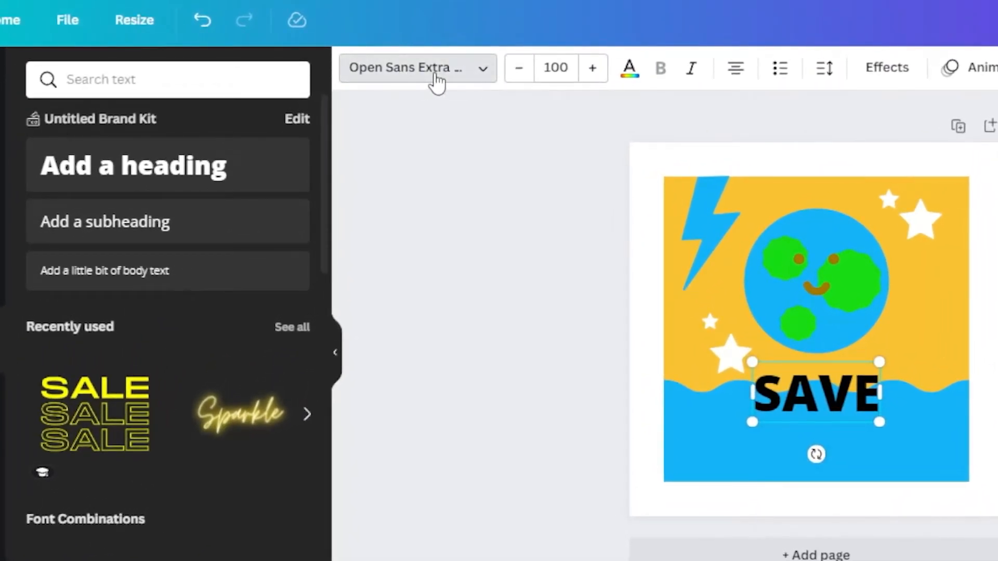
# Set the "SAVE" heading's font to Shrikhand and browse the other available fonts.
pyautogui.click(435, 80)
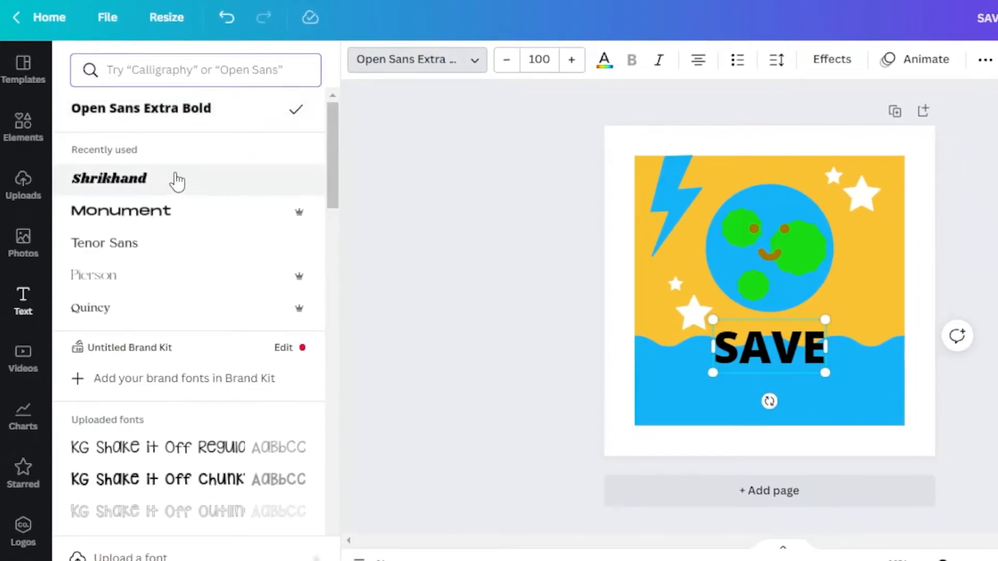
pyautogui.click(154, 190)
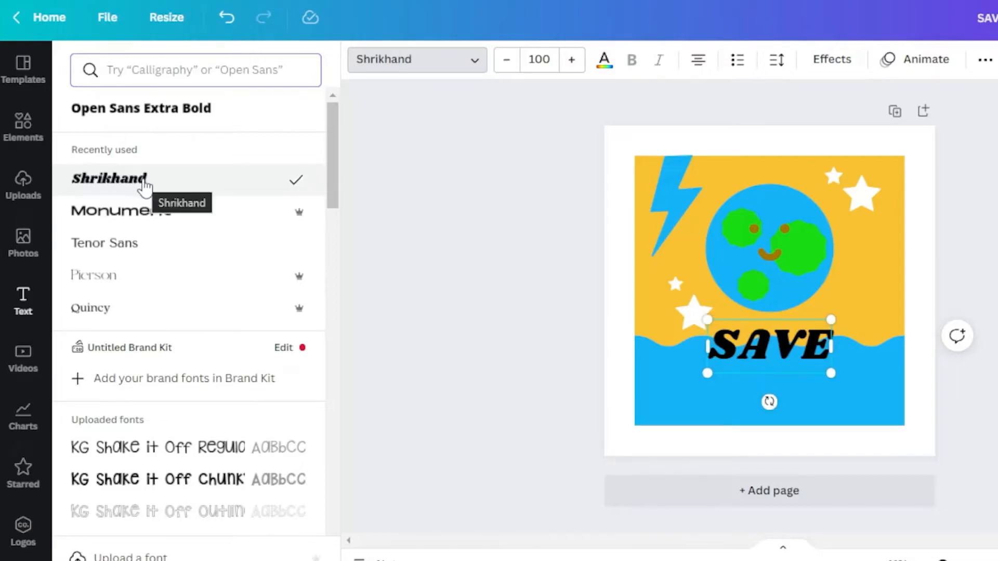
pyautogui.scroll(-15, 296, 325)
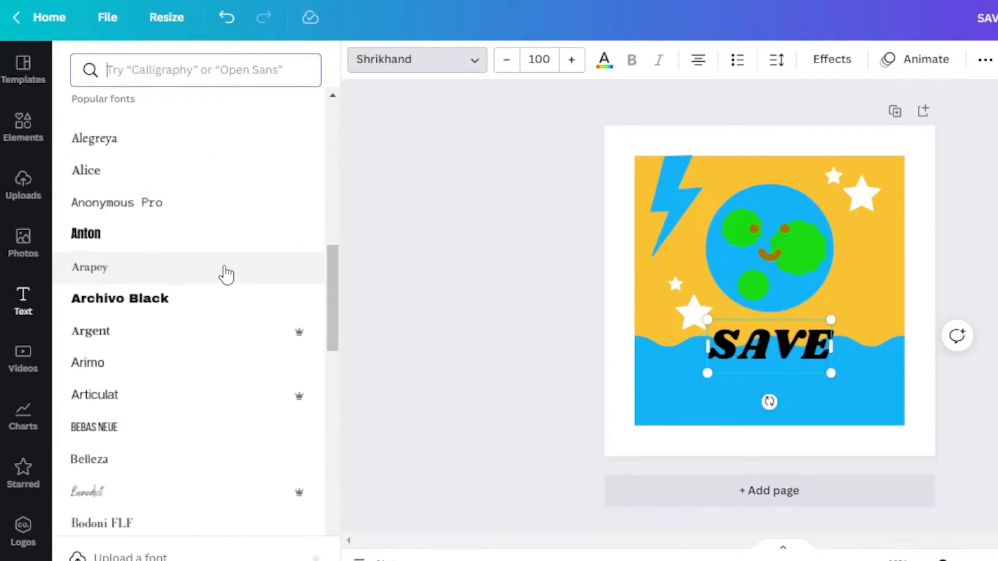
pyautogui.scroll(5, 163, 281)
pyautogui.scroll(-9, 281, 291)
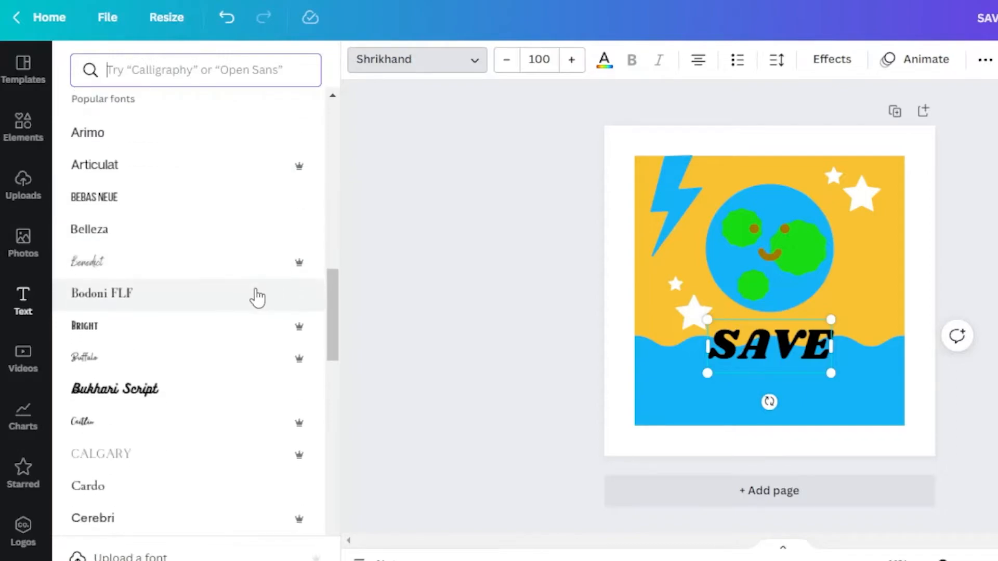
pyautogui.scroll(-10, 265, 298)
pyautogui.scroll(-6, 284, 328)
pyautogui.scroll(6, 284, 329)
pyautogui.scroll(-5, 283, 329)
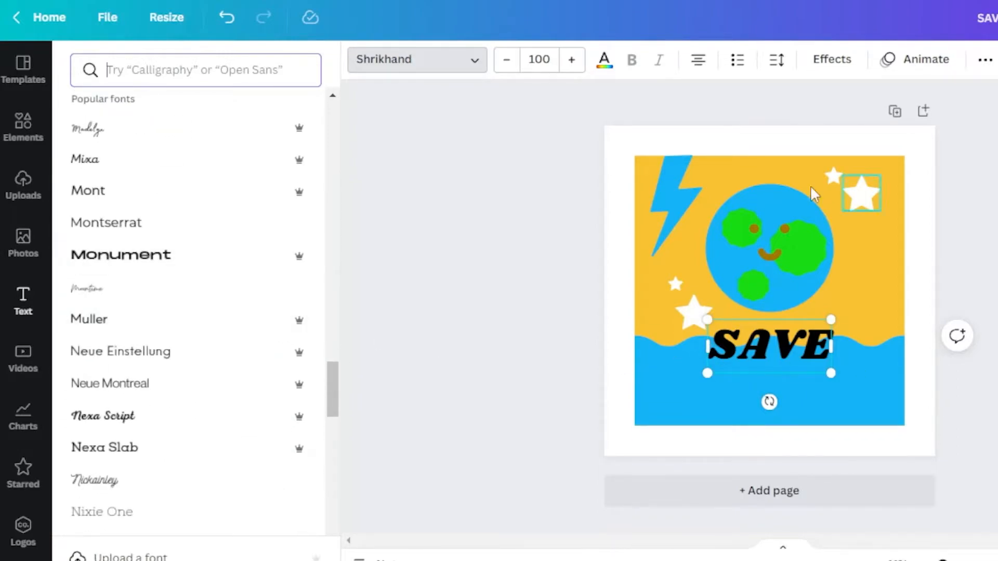
# Recolour the "SAVE" heading white and enlarge it to font size 111, centred under the globe.
pyautogui.click(606, 65)
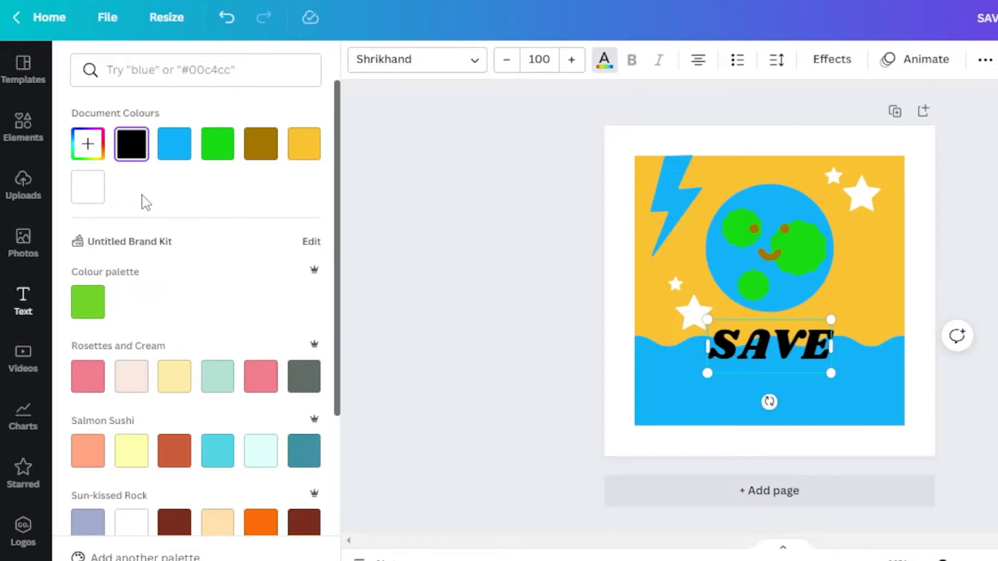
pyautogui.click(91, 197)
pyautogui.moveTo(830, 373)
pyautogui.mouseDown()
pyautogui.moveTo(857, 383)
pyautogui.moveTo(844, 378)
pyautogui.mouseUp()
pyautogui.click(977, 385)
pyautogui.moveTo(767, 341); pyautogui.dragTo(802, 344)
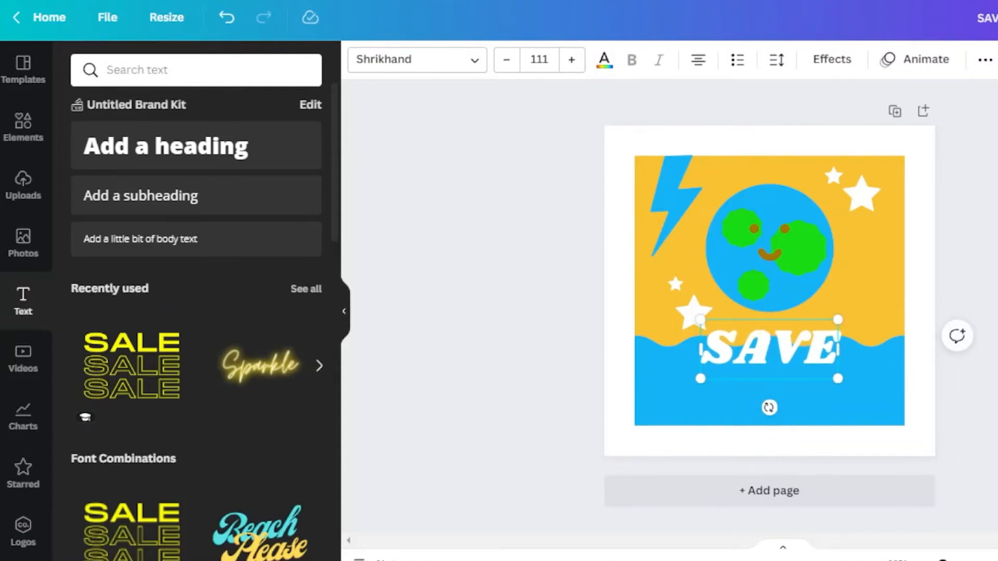
# Duplicate the "SAVE" heading, place the copy directly beneath it, and change its wording to "the".
pyautogui.click(809, 381)
pyautogui.click(803, 349)
pyautogui.hotkey('ctrl', 'd')
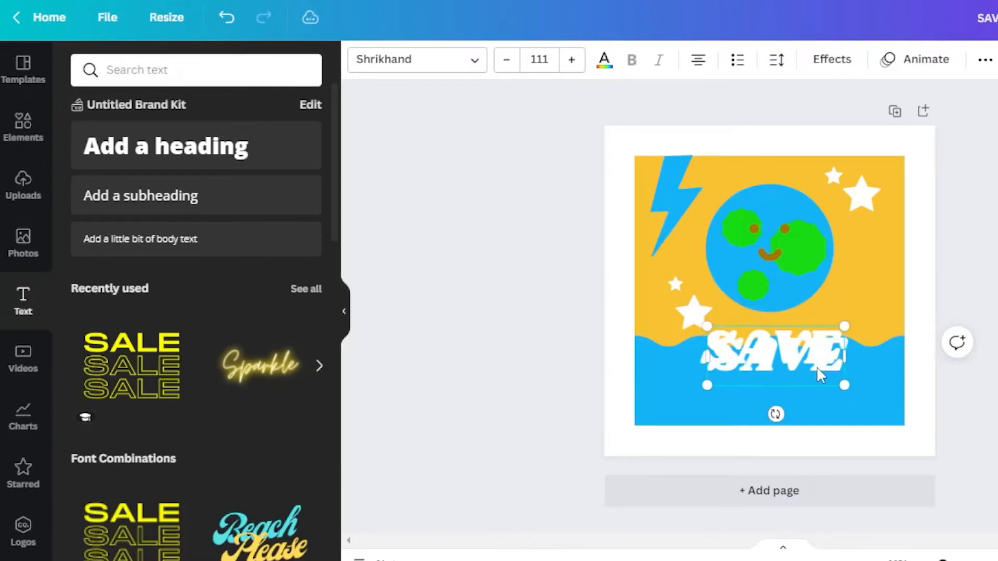
pyautogui.click(798, 393)
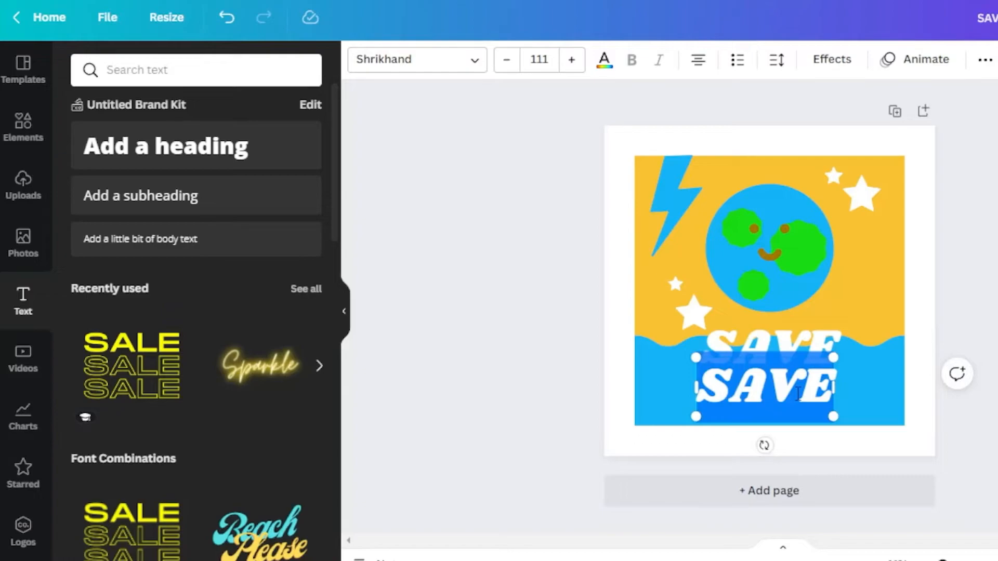
pyautogui.write('thew')
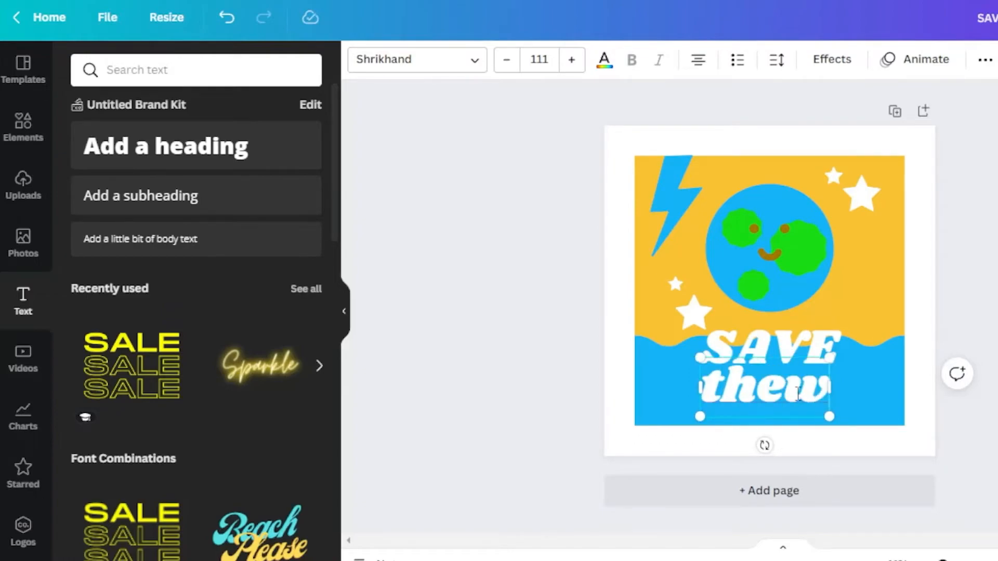
pyautogui.press('BackSpace')
# Shrink "the" to font size 61.8 and position it horizontally centred just below "SAVE".
pyautogui.moveTo(829, 416); pyautogui.dragTo(783, 430)
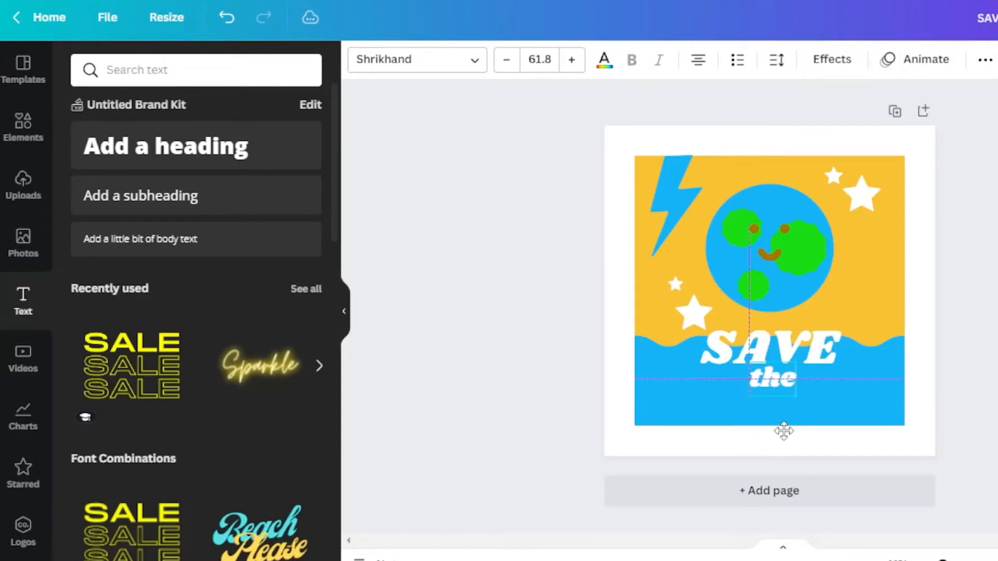
pyautogui.moveTo(873, 557)
pyautogui.mouseDown()
pyautogui.moveTo(890, 555)
pyautogui.moveTo(875, 560)
pyautogui.mouseUp()
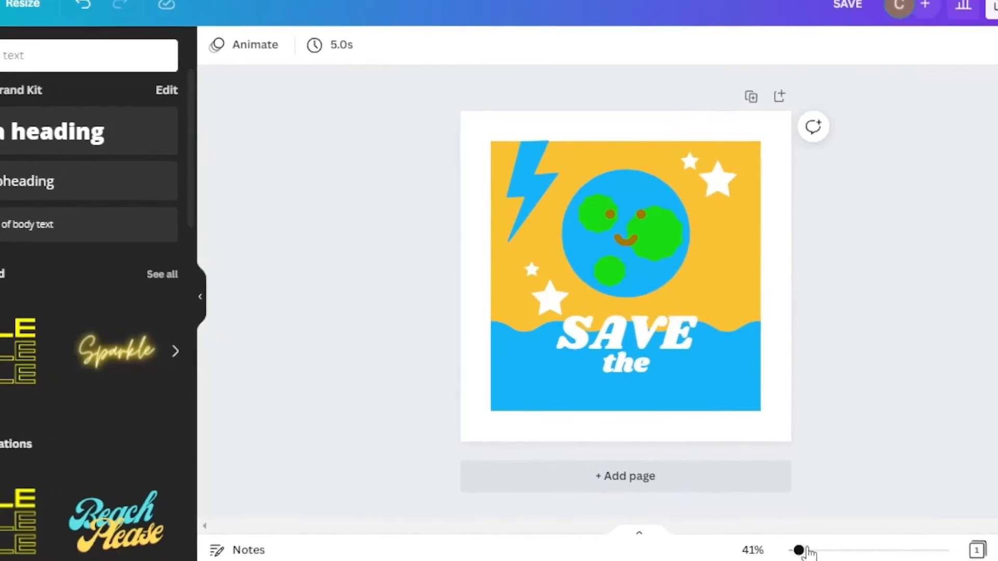
pyautogui.moveTo(612, 390); pyautogui.dragTo(614, 383)
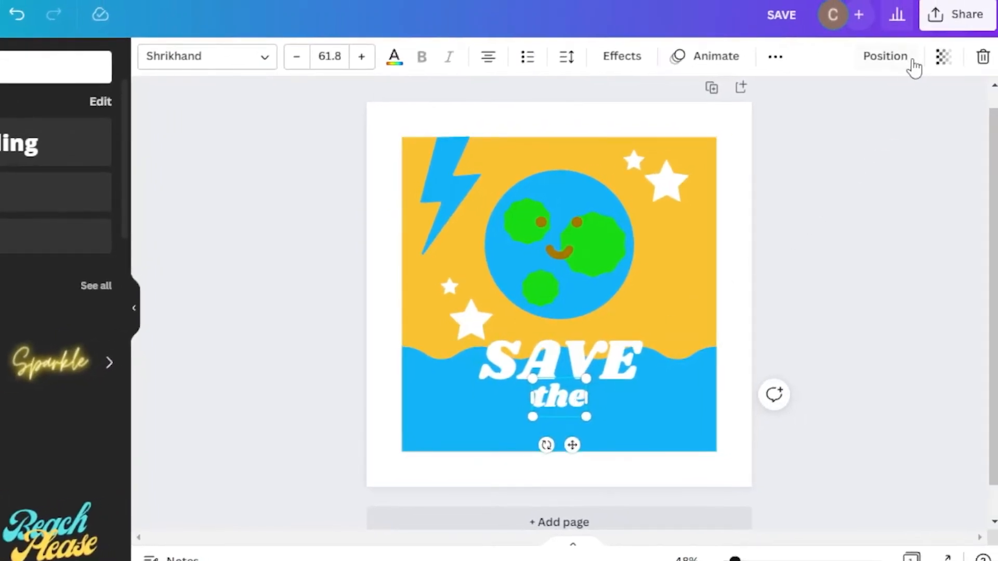
pyautogui.click(886, 56)
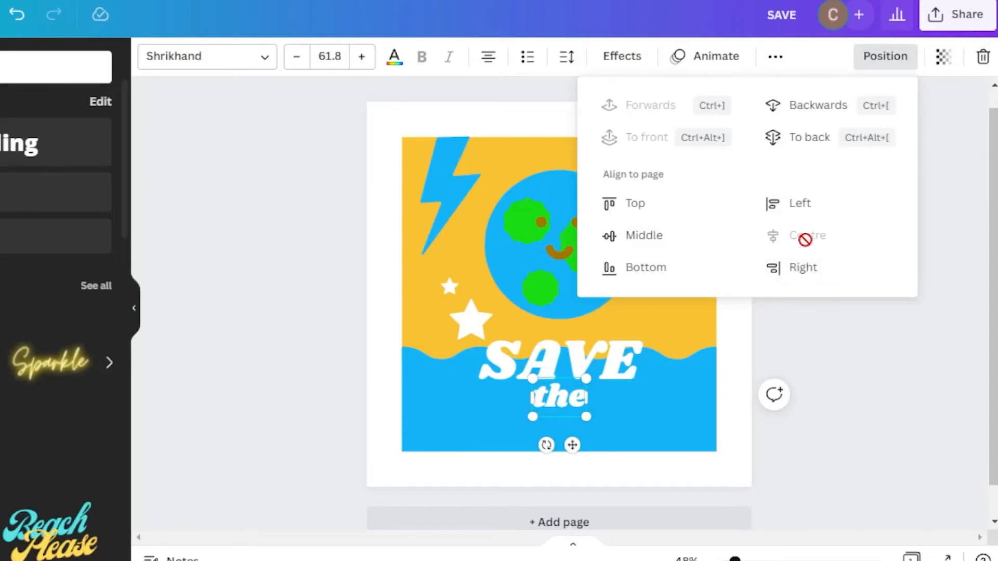
pyautogui.click(876, 442)
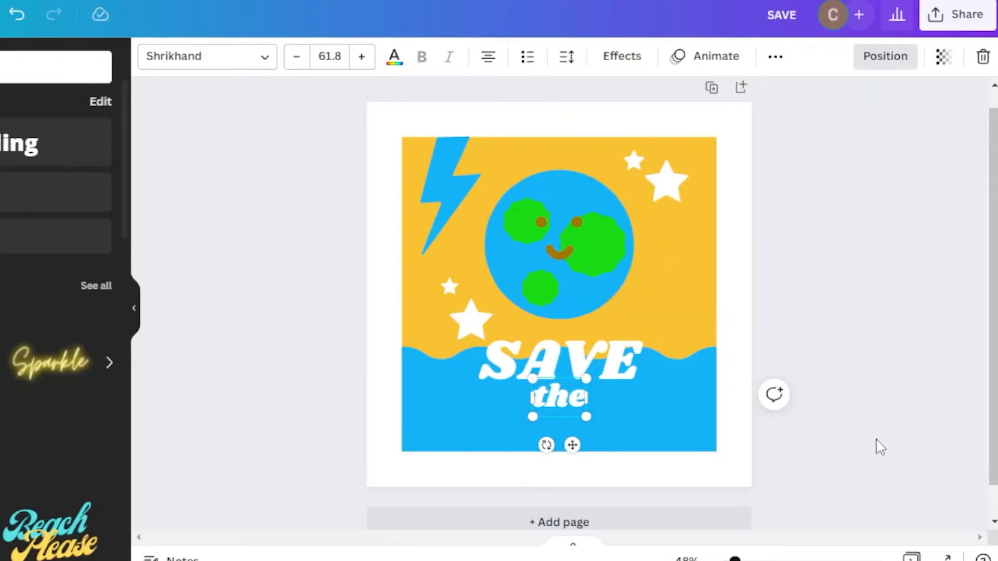
# Duplicate "the" below itself and change the copy's wording to "EARTH".
pyautogui.click(567, 398)
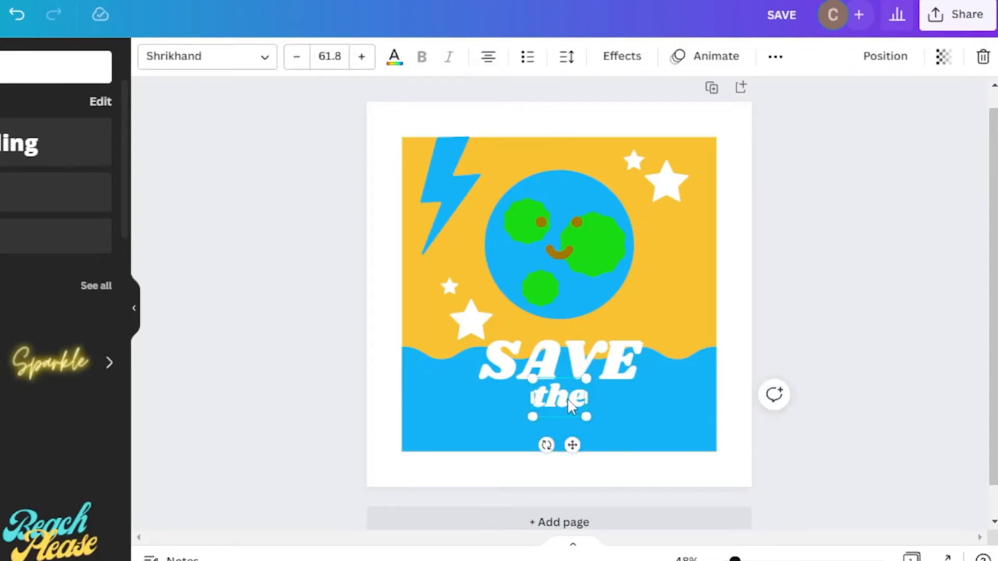
pyautogui.moveTo(567, 398); pyautogui.dragTo(558, 460)
pyautogui.doubleClick(561, 431)
pyautogui.write('EARTH')
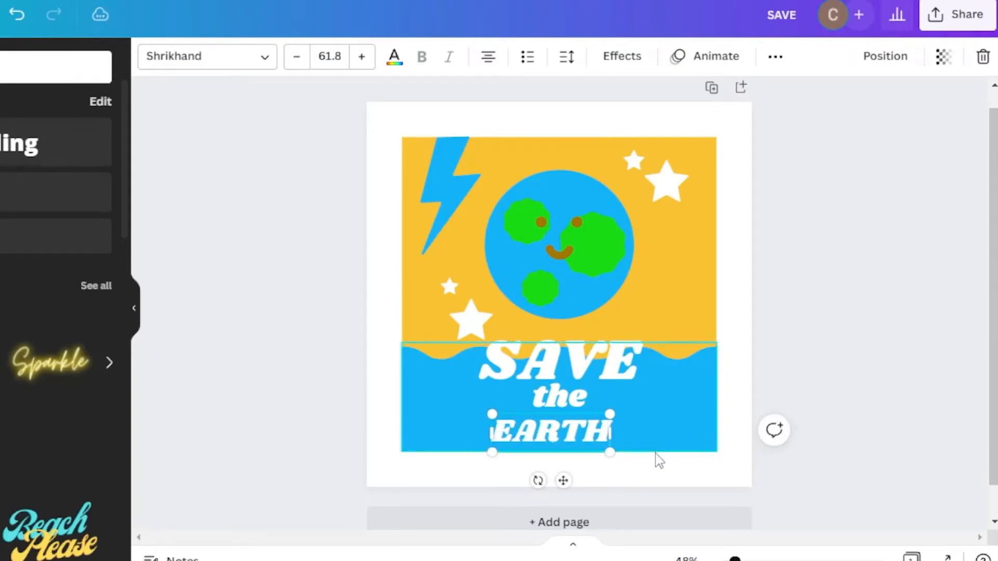
# Enlarge "EARTH" to font size 110 and centre it horizontally on the page beneath "the".
pyautogui.moveTo(616, 457); pyautogui.dragTo(699, 485)
pyautogui.moveTo(581, 452); pyautogui.dragTo(540, 424)
pyautogui.click(885, 55)
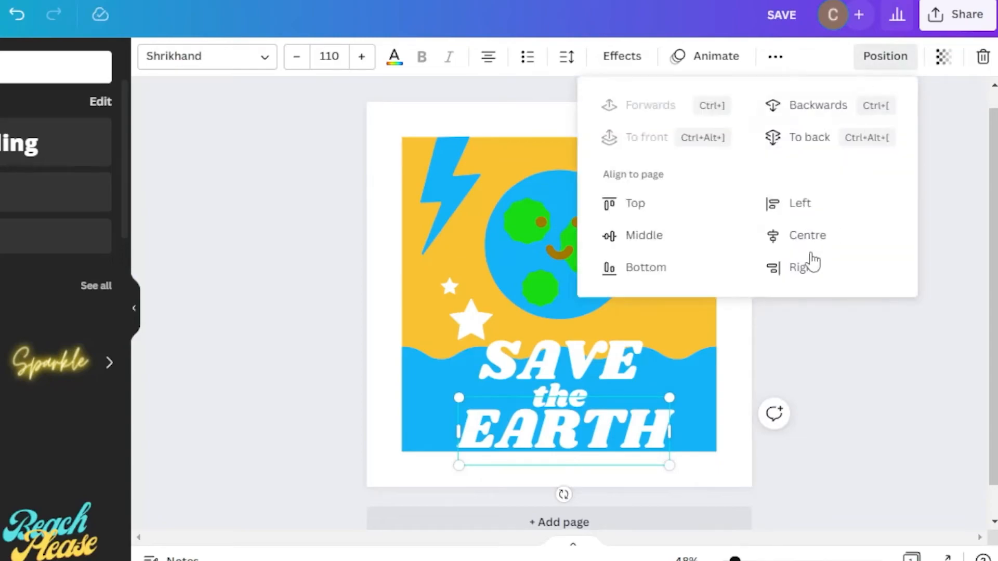
pyautogui.click(790, 232)
pyautogui.click(870, 419)
# Fine-tune the positions of the stacked text lines so "SAVE", "the" and "EARTH" sit evenly spaced over the waves.
pyautogui.moveTo(589, 367); pyautogui.dragTo(555, 377)
pyautogui.click(802, 392)
pyautogui.click(552, 401)
pyautogui.click(820, 399)
pyautogui.moveTo(565, 417); pyautogui.dragTo(565, 408)
pyautogui.click(792, 508)
# Add a plain straight line to the right of "the" and shorten it to end near the right edge of "EARTH".
pyautogui.scroll(-1, 792, 507)
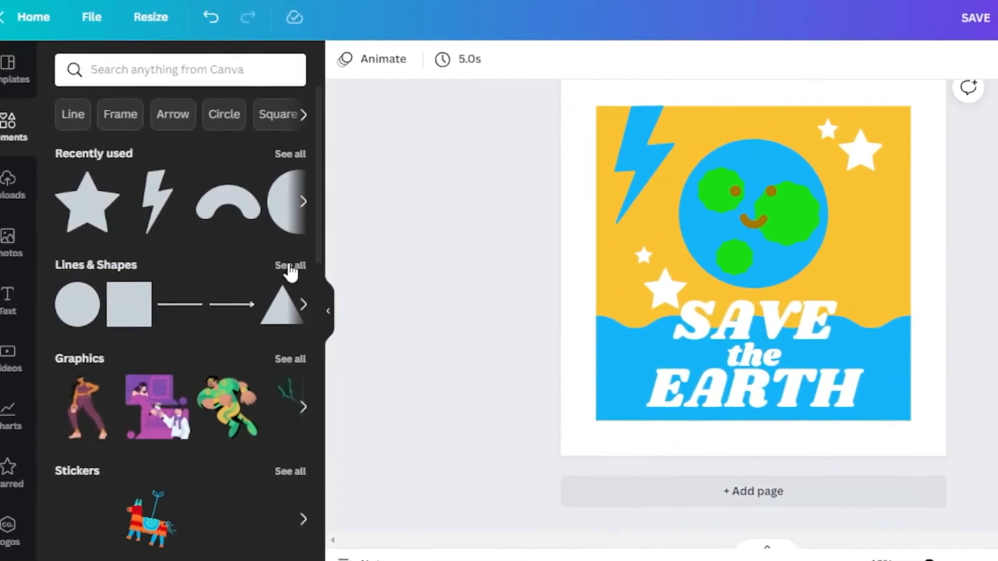
pyautogui.click(287, 267)
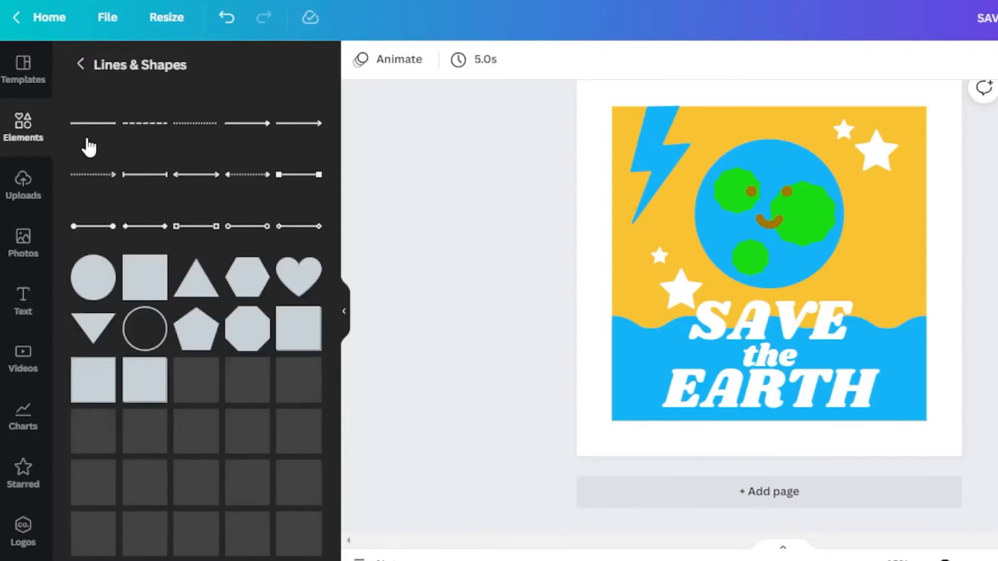
pyautogui.click(89, 148)
pyautogui.moveTo(788, 295); pyautogui.dragTo(889, 388)
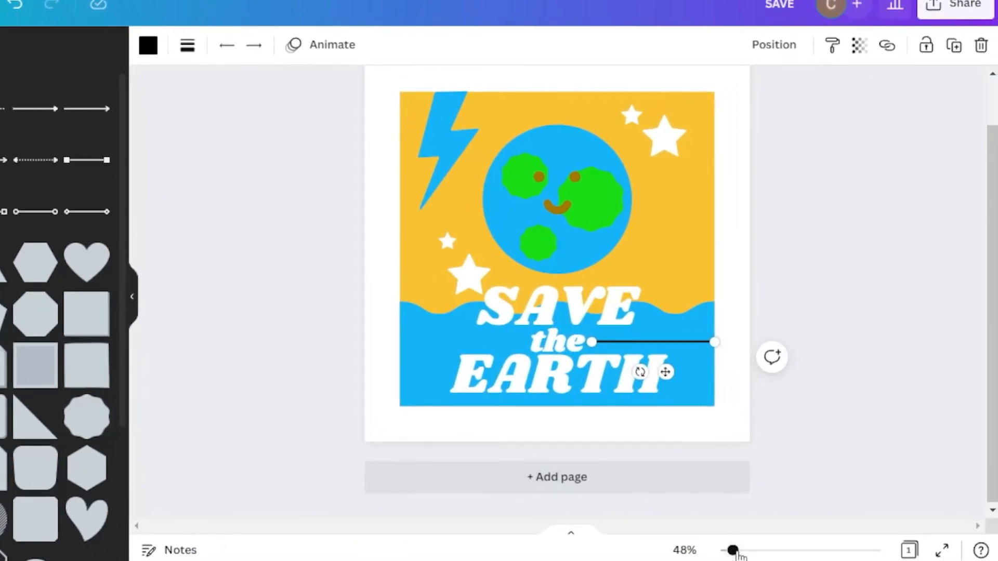
pyautogui.moveTo(732, 551); pyautogui.dragTo(746, 550)
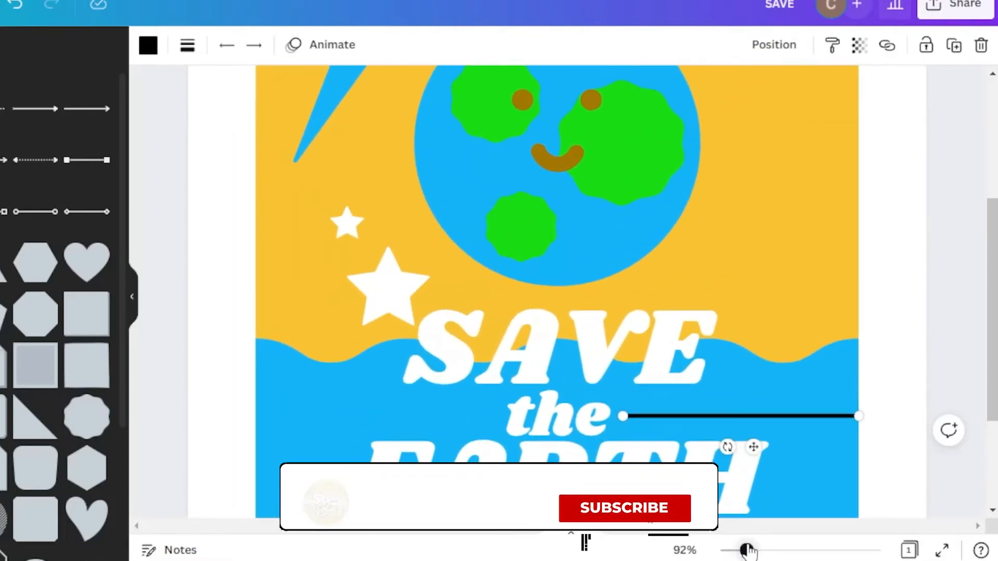
pyautogui.scroll(-1, 800, 327)
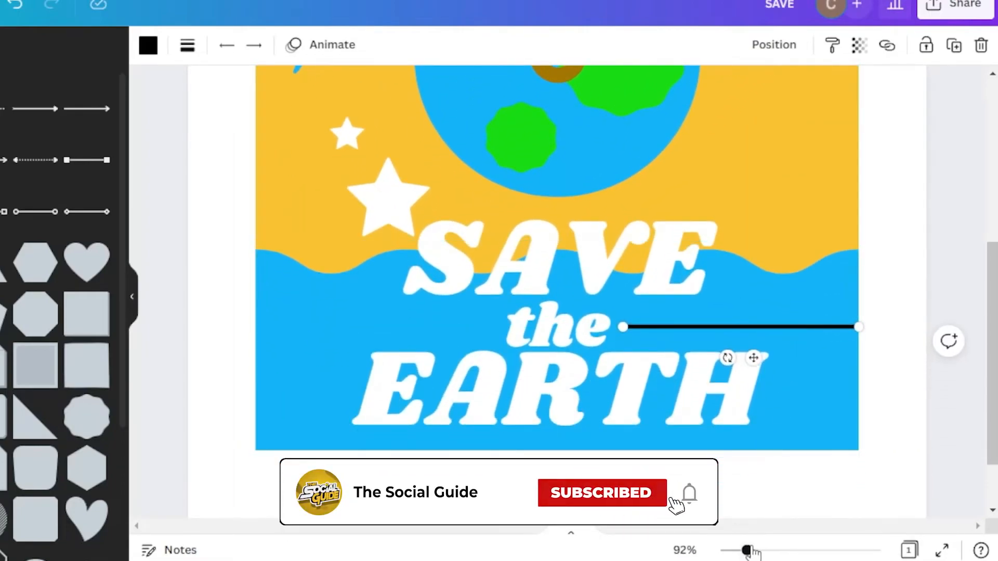
pyautogui.moveTo(747, 550); pyautogui.dragTo(747, 551)
pyautogui.moveTo(809, 334); pyautogui.dragTo(769, 333)
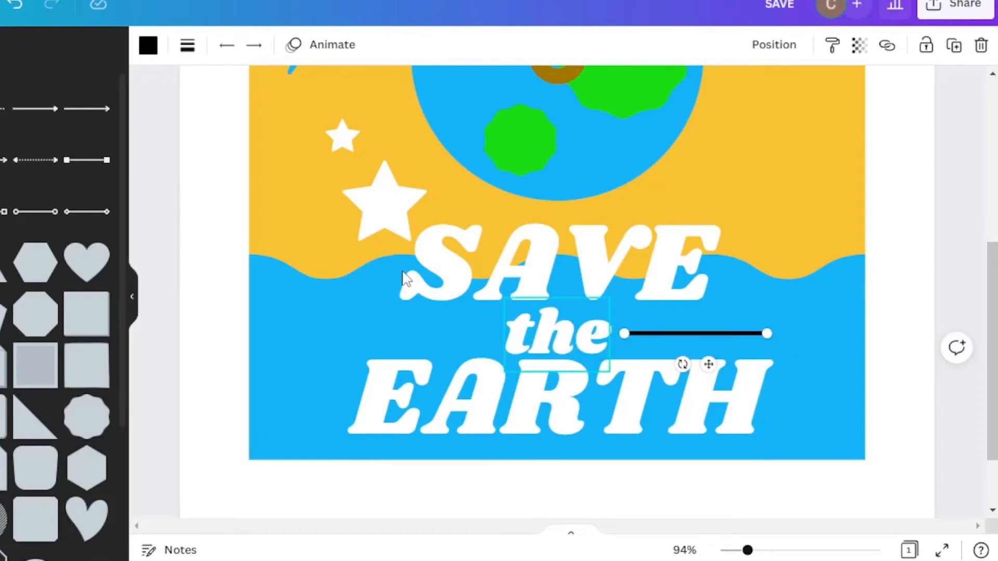
# Recolour the line white, then duplicate it to the left of "the" and adjust the copy's outer end.
pyautogui.click(148, 45)
pyautogui.click(17, 188)
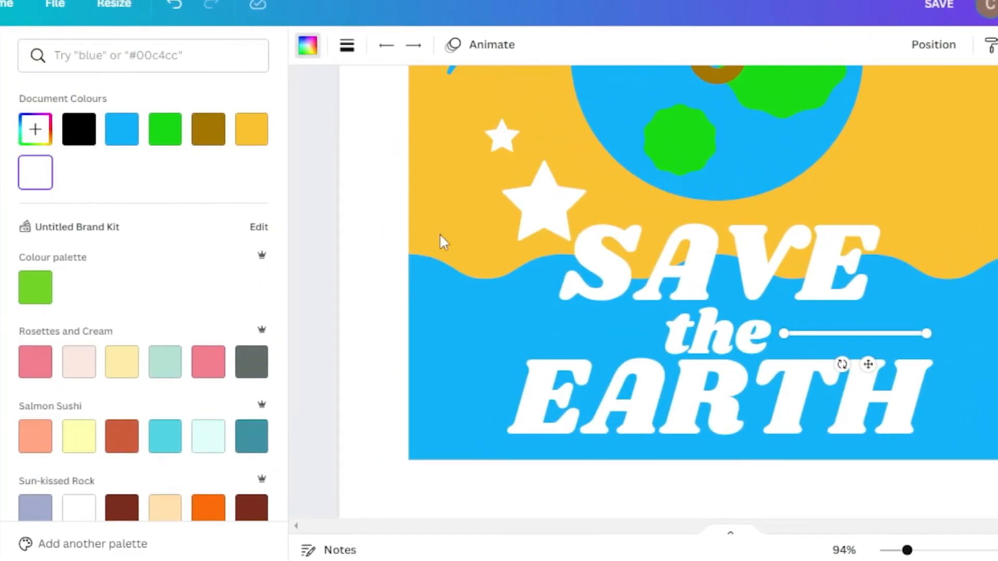
pyautogui.hotkey('ctrl', 'd')
pyautogui.moveTo(882, 384); pyautogui.dragTo(602, 366)
pyautogui.moveTo(523, 333); pyautogui.dragTo(525, 329)
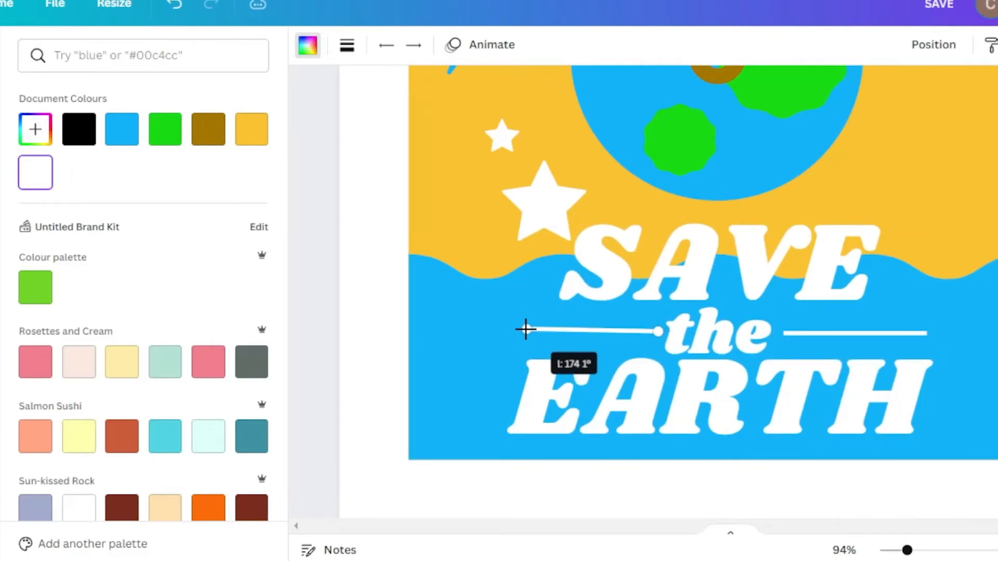
pyautogui.click(774, 488)
# Shrink and shift the star pair at the globe's lower left, and place a duplicated small star at its lower right.
pyautogui.moveTo(907, 550); pyautogui.dragTo(890, 553)
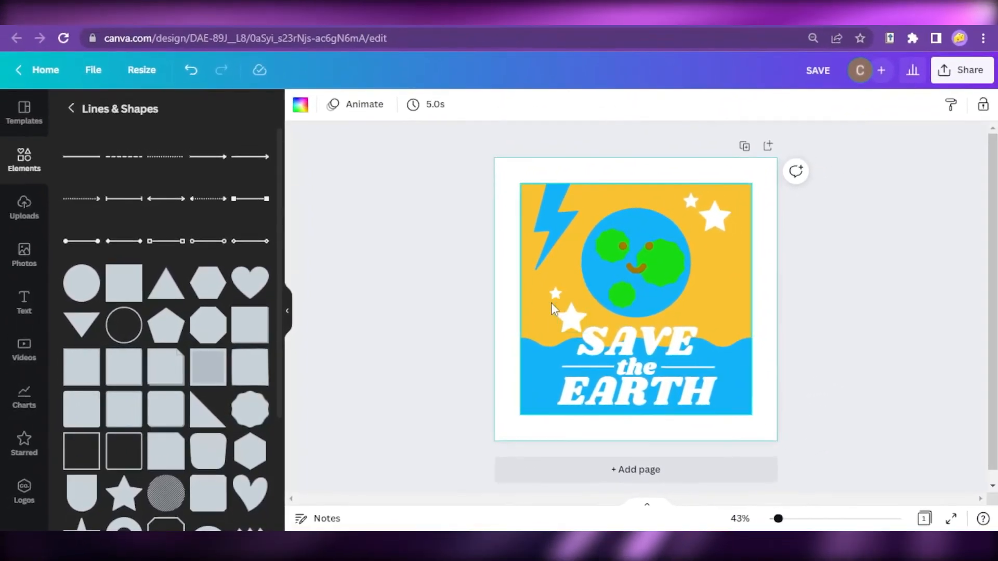
pyautogui.click(572, 319)
pyautogui.moveTo(587, 333); pyautogui.dragTo(578, 330)
pyautogui.click(563, 286)
pyautogui.click(555, 293)
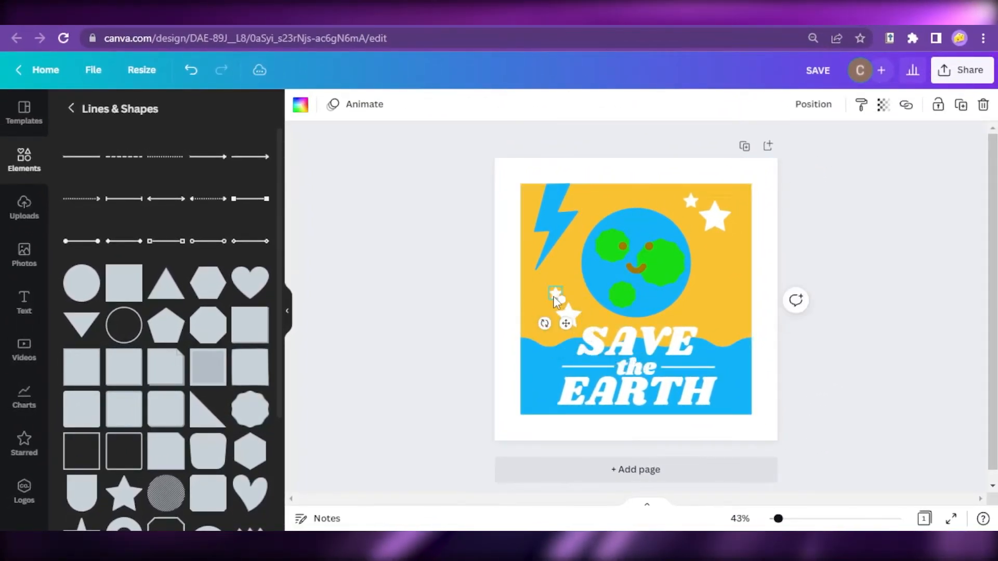
pyautogui.moveTo(555, 294); pyautogui.dragTo(549, 293)
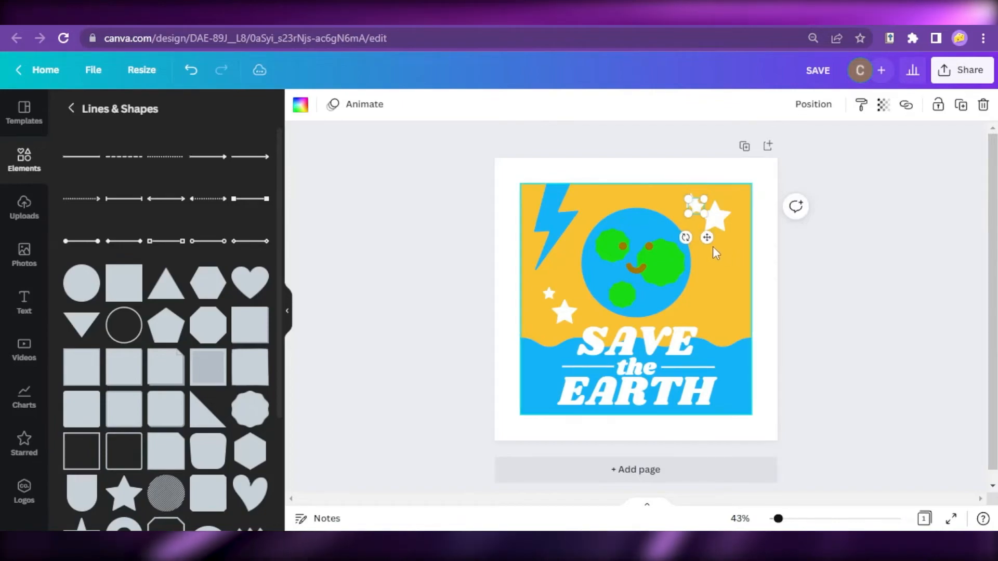
pyautogui.moveTo(707, 238); pyautogui.dragTo(707, 335)
pyautogui.click(854, 390)
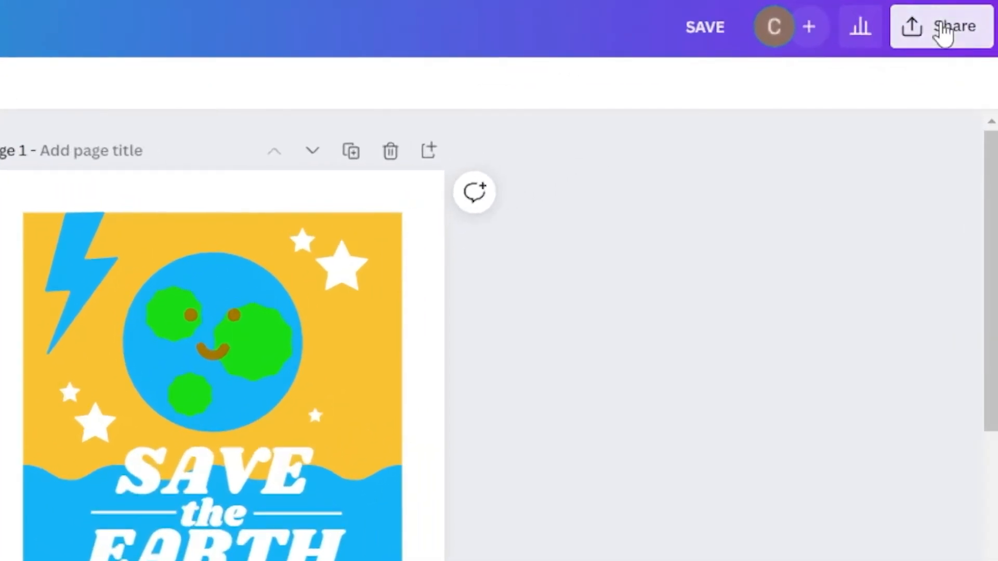
# Download all pages of the sticker design as PNG at size 1 with a transparent background.
pyautogui.click(942, 33)
pyautogui.click(654, 543)
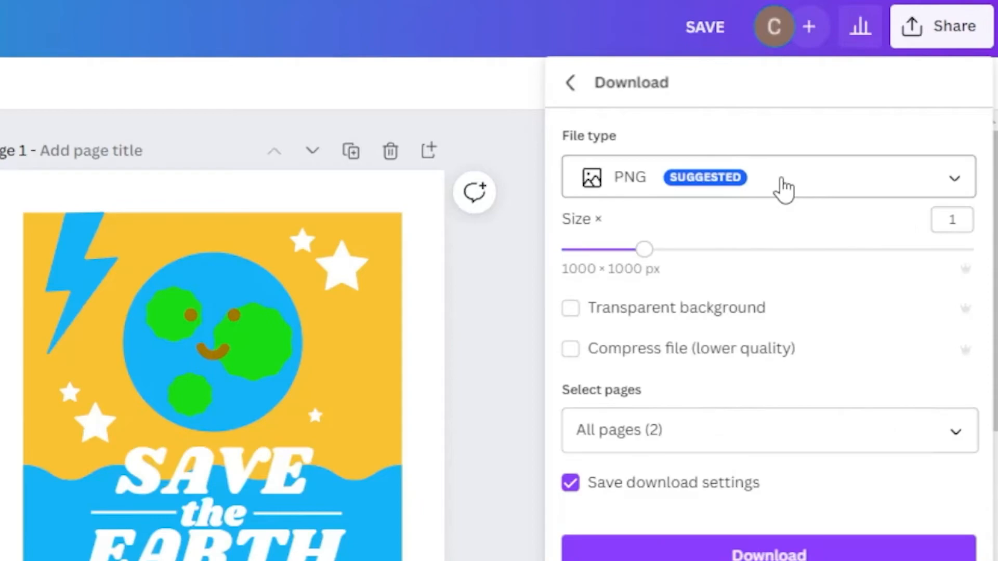
pyautogui.click(783, 188)
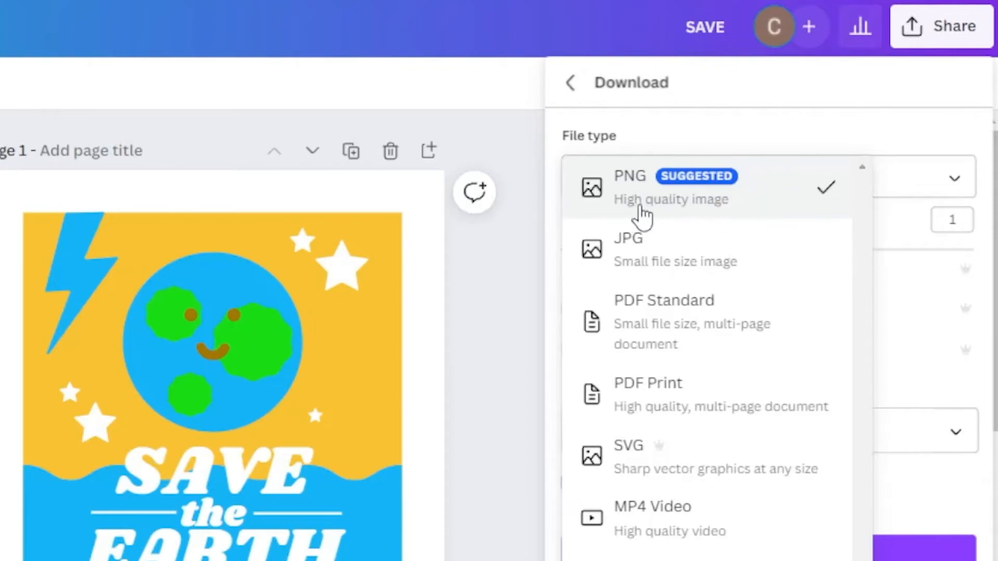
pyautogui.click(635, 214)
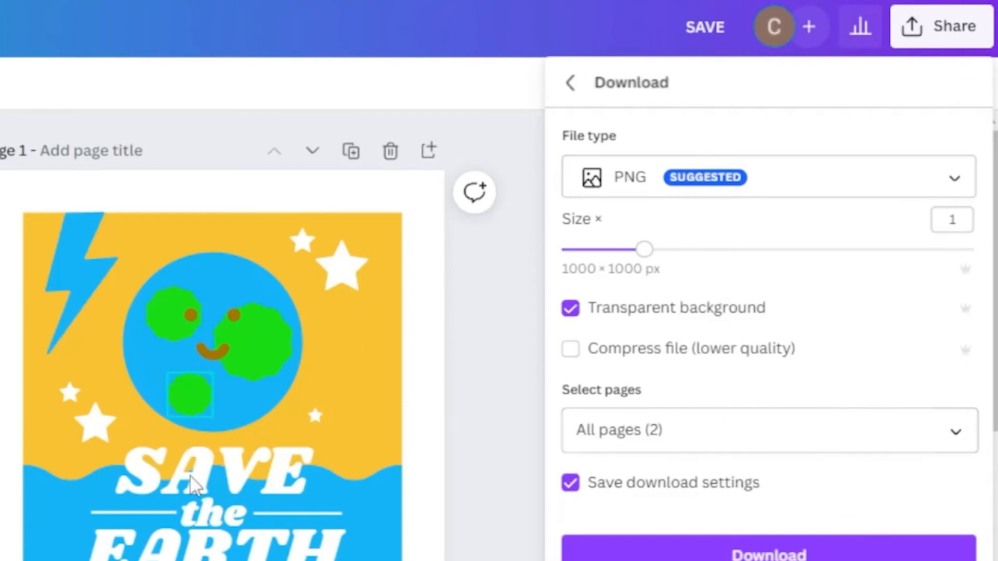
pyautogui.click(808, 555)
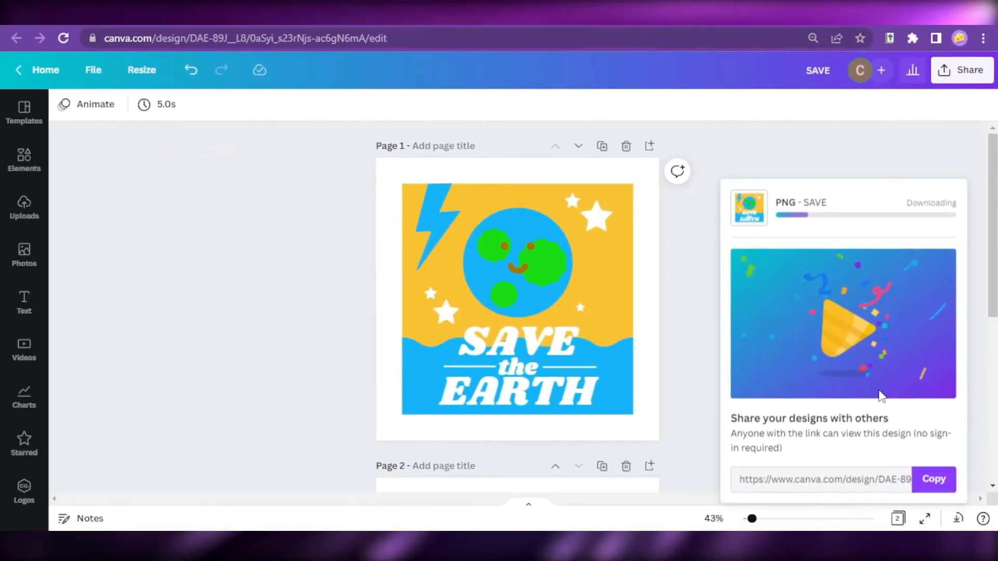
pyautogui.click(87, 513)
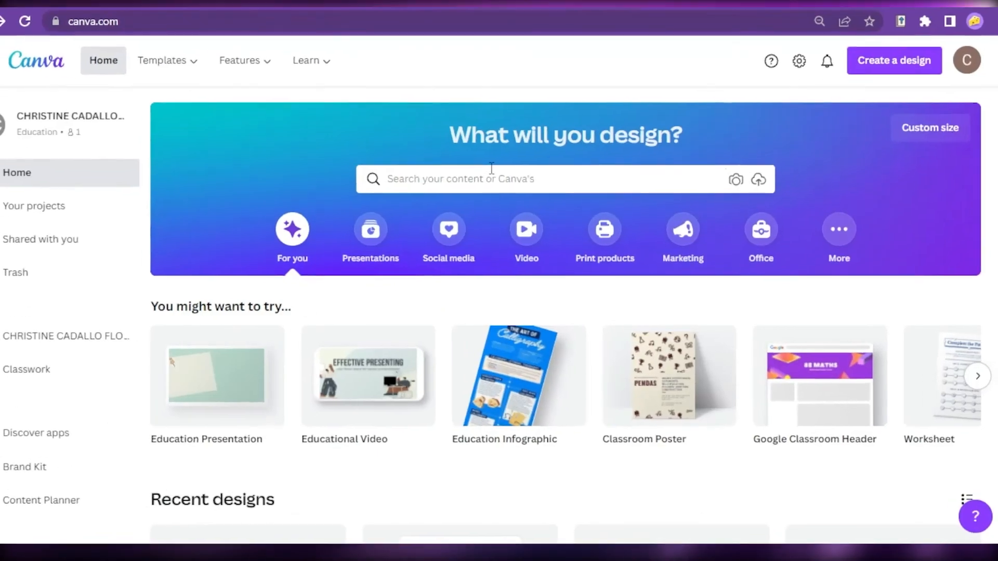
# Search for 1920 × 1080 px Calendar templates and open the beige February design with the white arch.
pyautogui.click(502, 182)
pyautogui.write('CALENDAR')
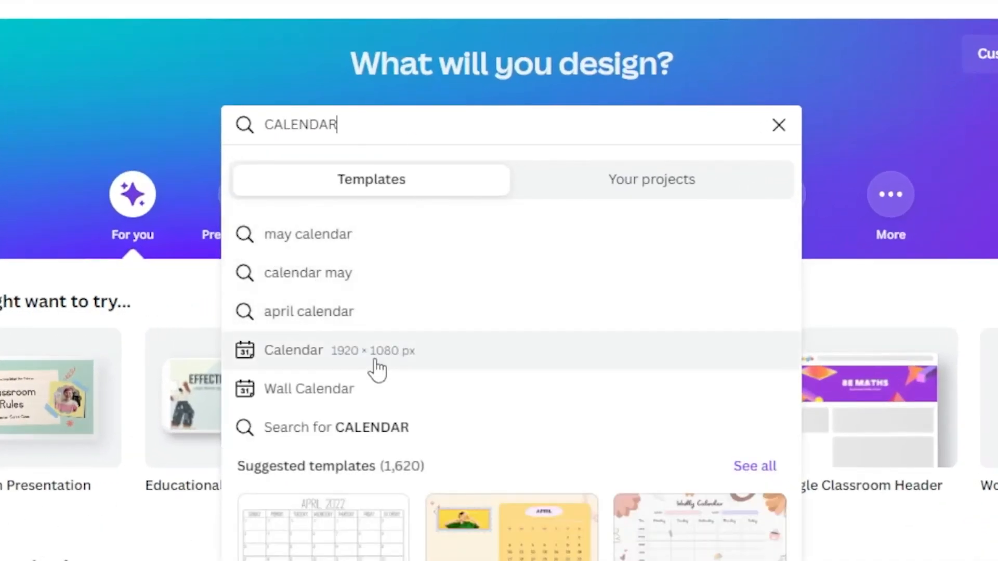
pyautogui.click(378, 369)
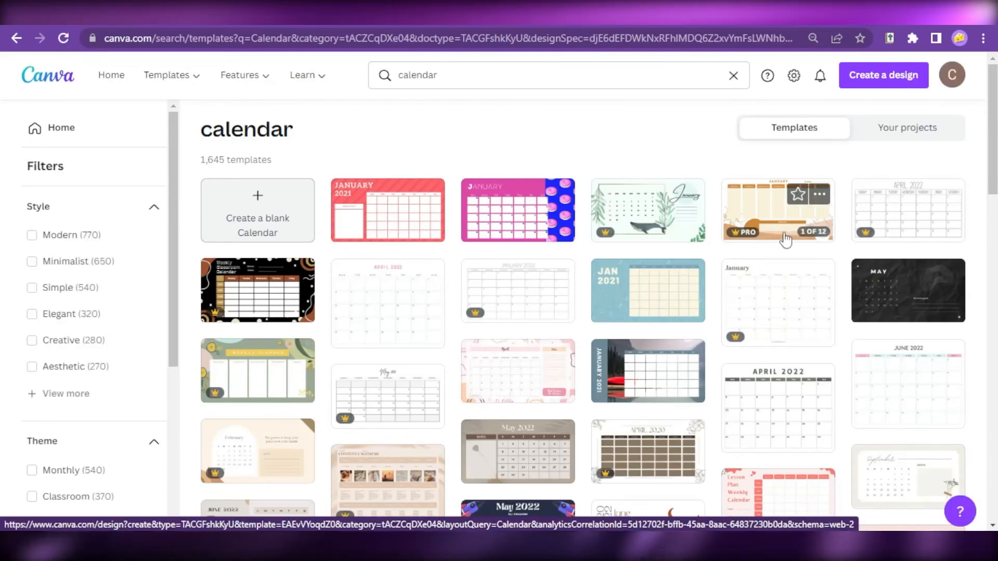
pyautogui.scroll(-3, 264, 369)
pyautogui.click(279, 309)
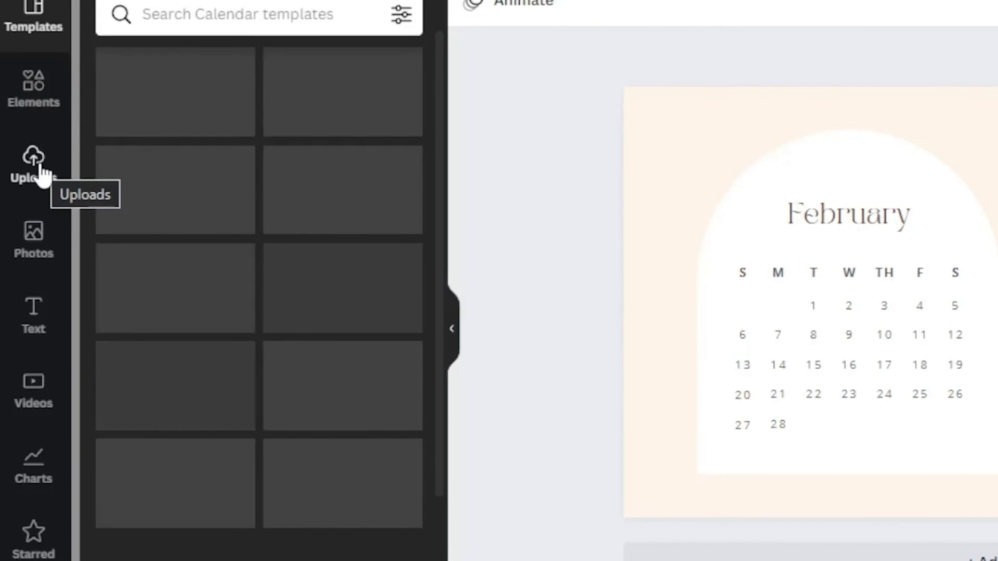
# Place the downloaded Save the Earth sticker on the calendar page, shrink it and move it to the page's upper-right corner.
pyautogui.click(26, 189)
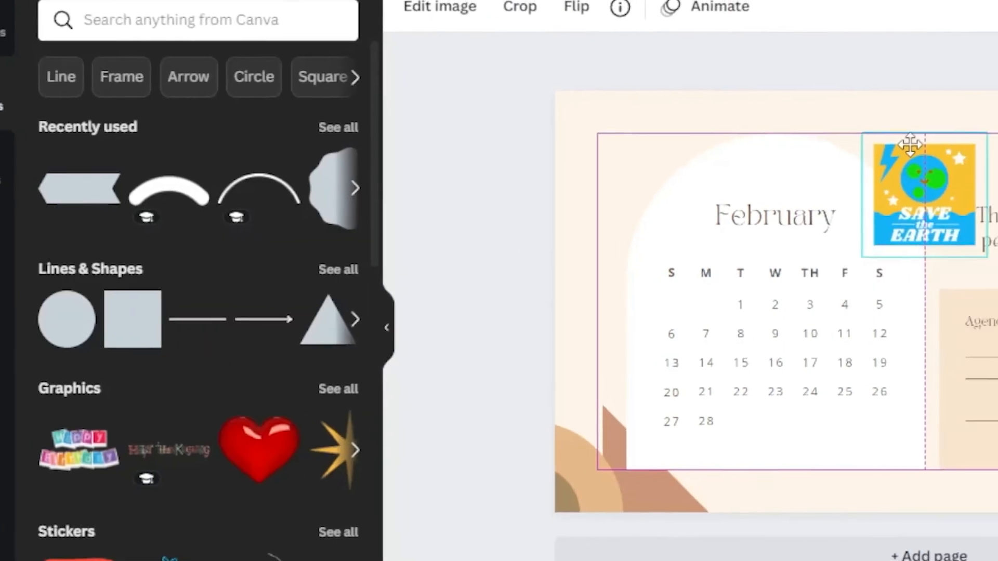
pyautogui.moveTo(910, 144); pyautogui.dragTo(939, 117)
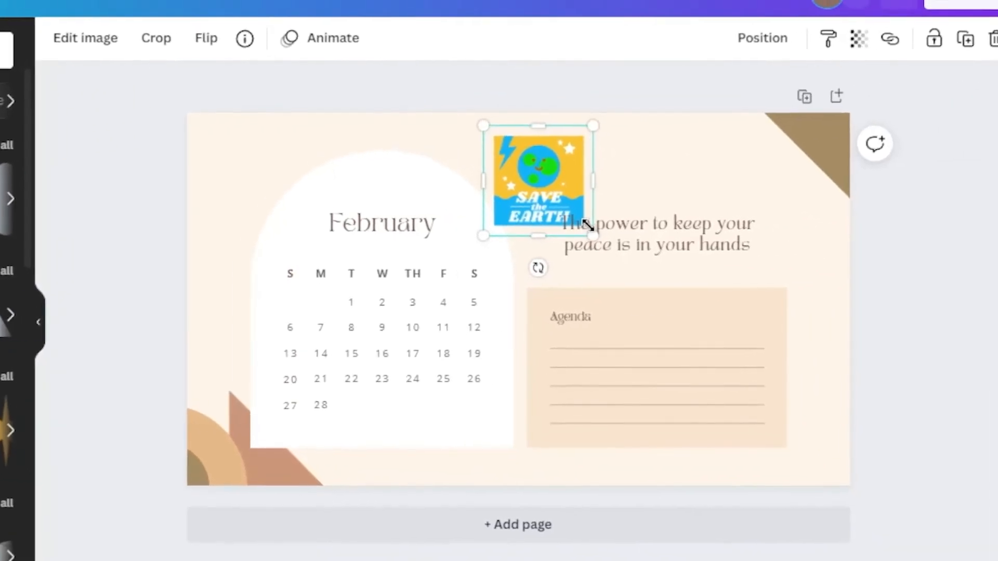
pyautogui.moveTo(573, 225); pyautogui.dragTo(555, 206)
pyautogui.moveTo(522, 151); pyautogui.dragTo(777, 148)
pyautogui.moveTo(733, 213); pyautogui.dragTo(731, 216)
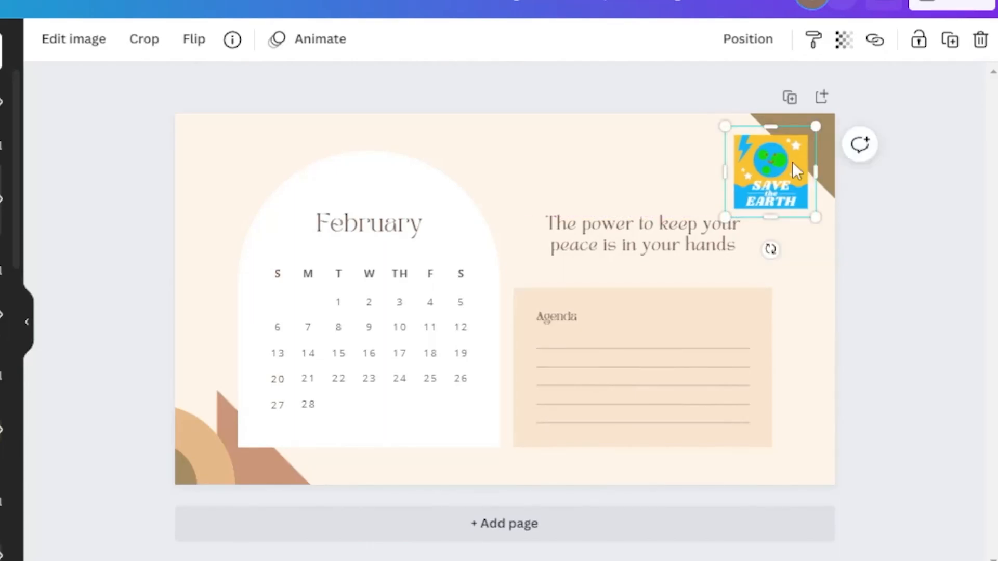
# Move the sticker to the calendar page's upper-left corner, beside the "February" heading, and inspect it up close.
pyautogui.moveTo(792, 161); pyautogui.dragTo(233, 203)
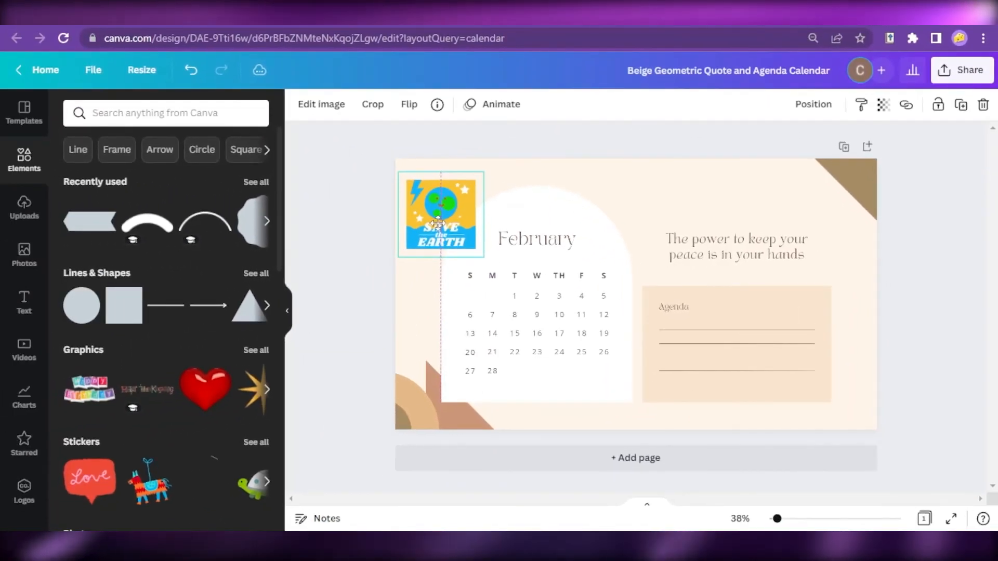
pyautogui.moveTo(437, 224); pyautogui.dragTo(448, 219)
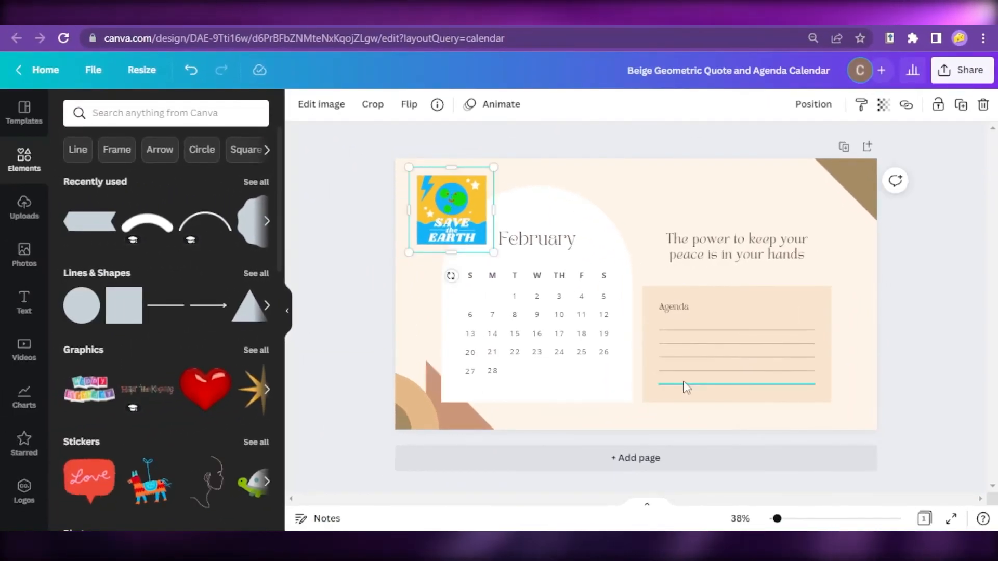
pyautogui.click(358, 301)
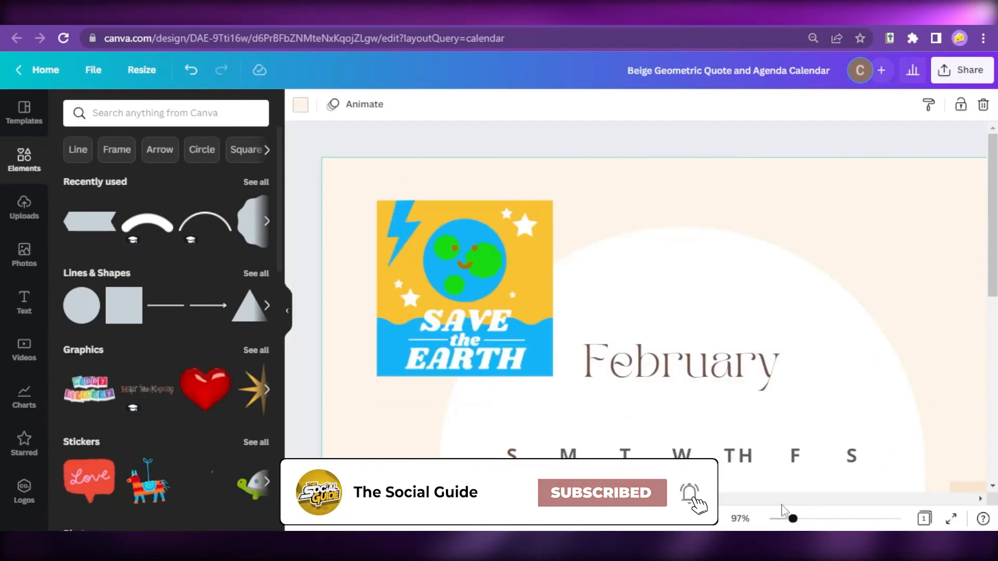
pyautogui.click(777, 518)
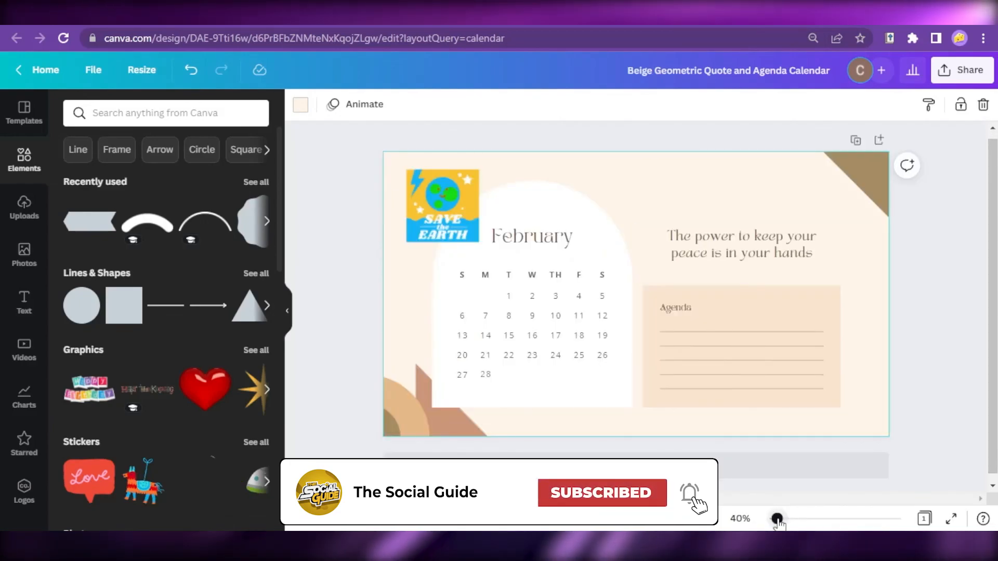